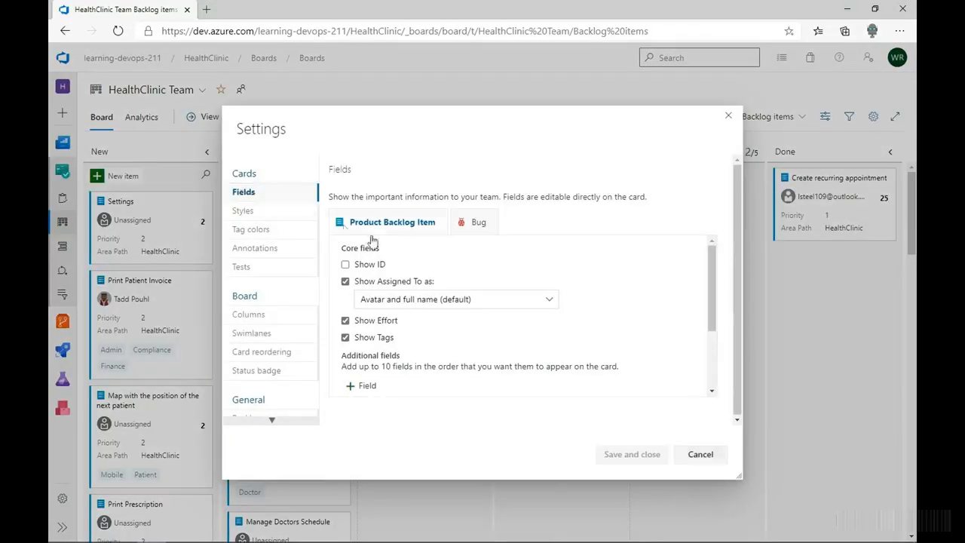
Hide effort and tags on the Product Backlog Item cards and save the board settings.
scroll(418, 245, down, 1)
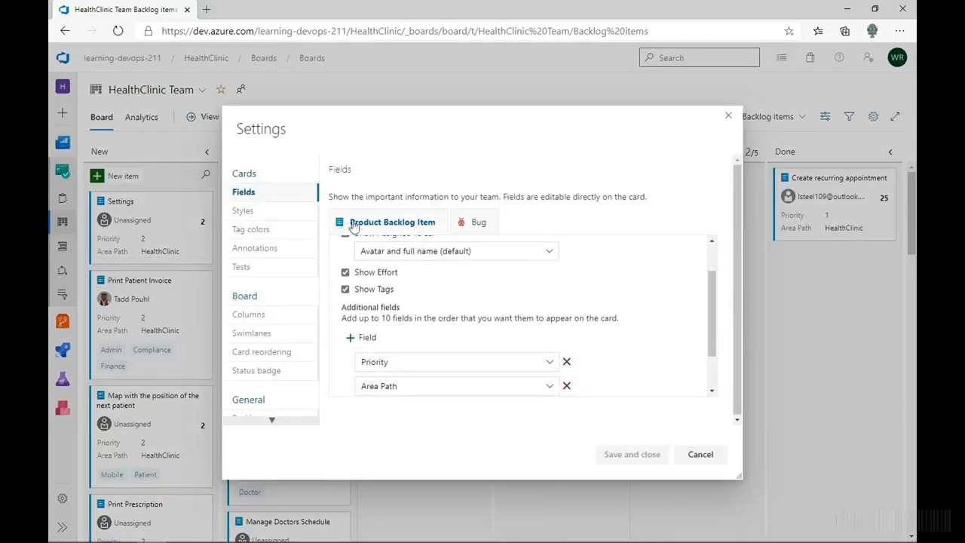
scroll(413, 300, up, 1)
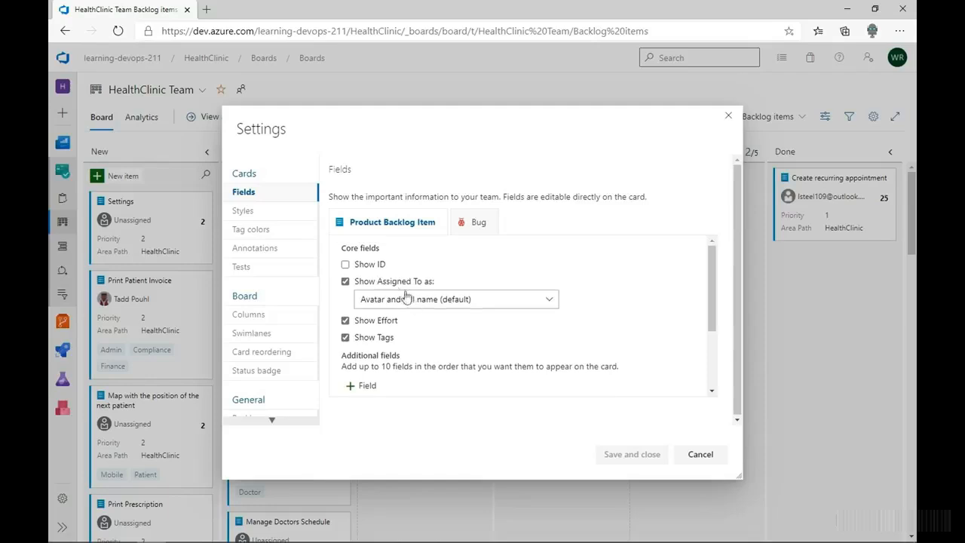
click(345, 337)
click(345, 320)
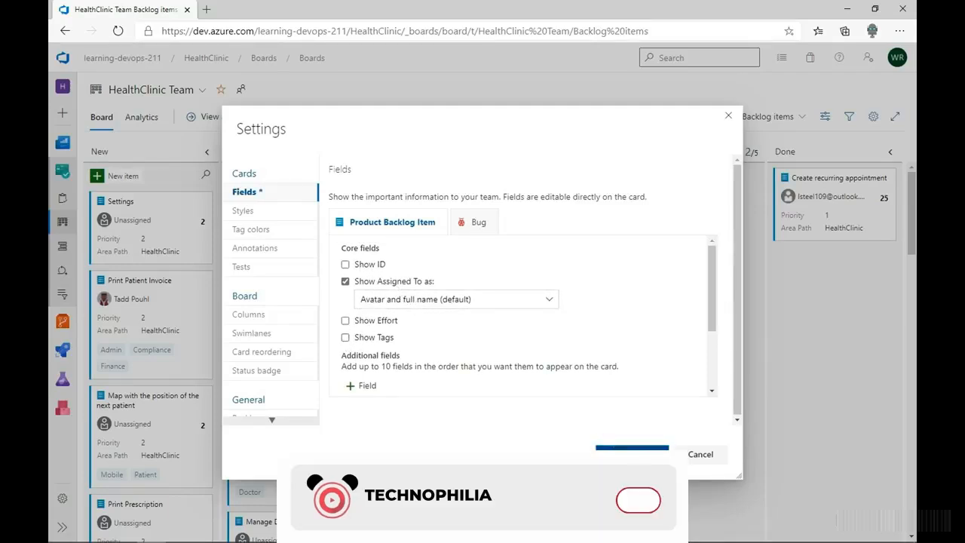
click(632, 454)
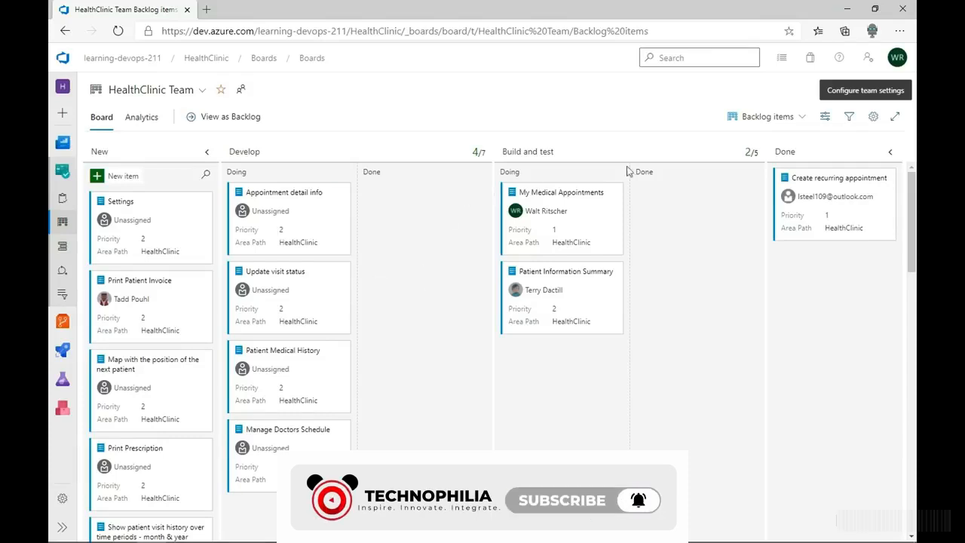
Reopen the board settings and show effort and tags again on the Product Backlog Item cards.
click(869, 119)
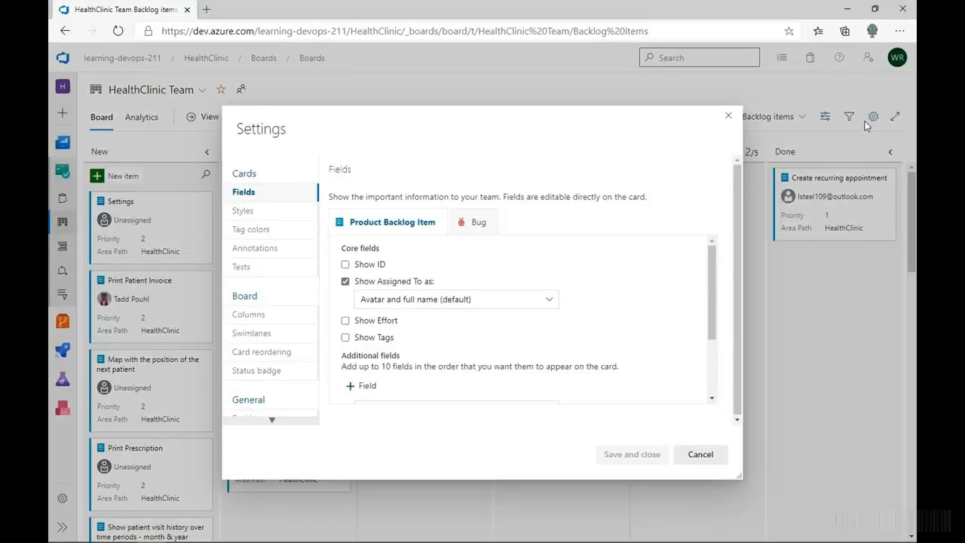
click(368, 323)
click(368, 336)
Add State as an additional field on the Product Backlog Item cards and save the settings.
scroll(397, 327, down, 3)
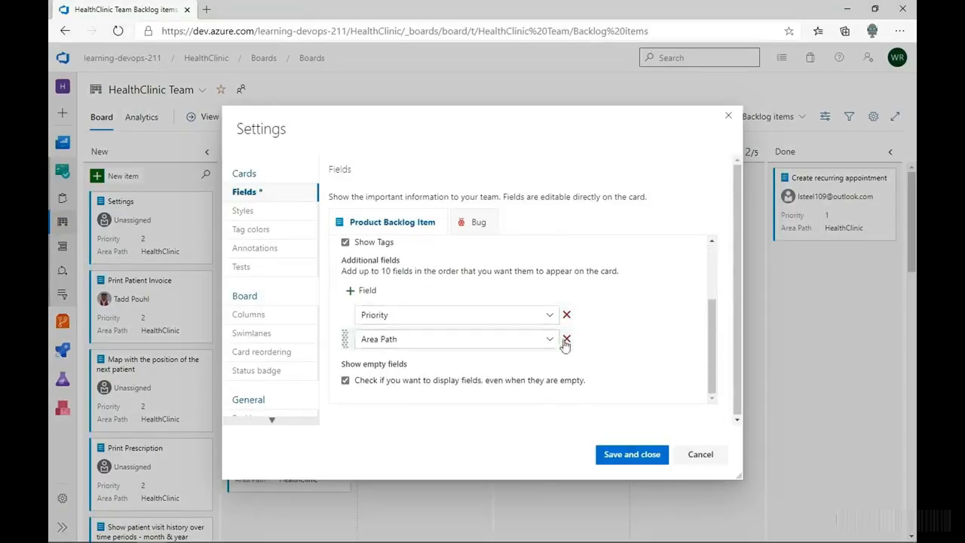
click(359, 296)
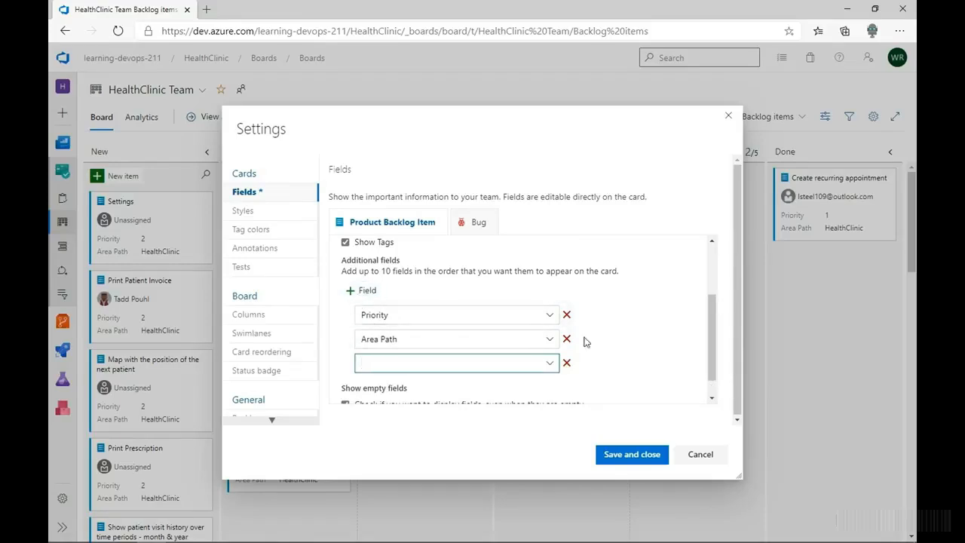
click(551, 364)
drag(557, 391, 550, 496)
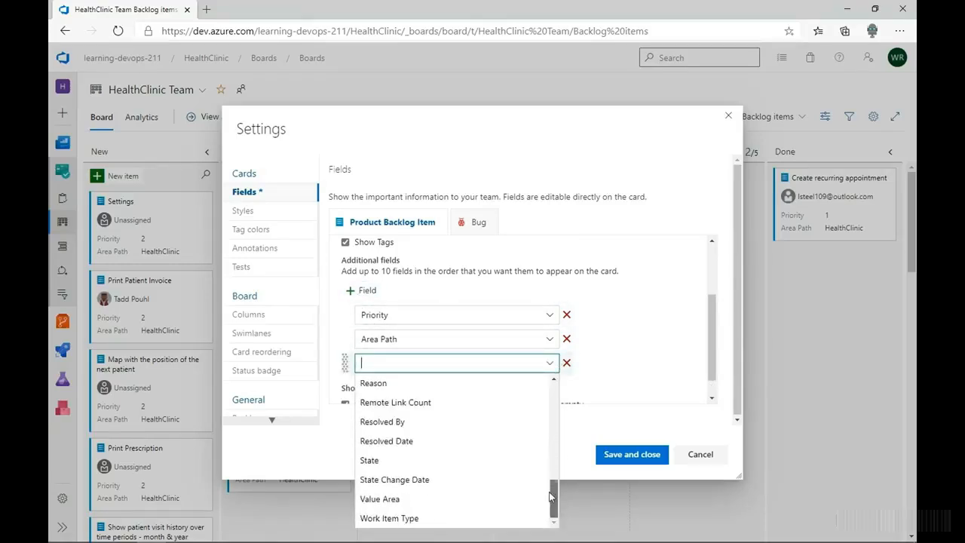
click(403, 460)
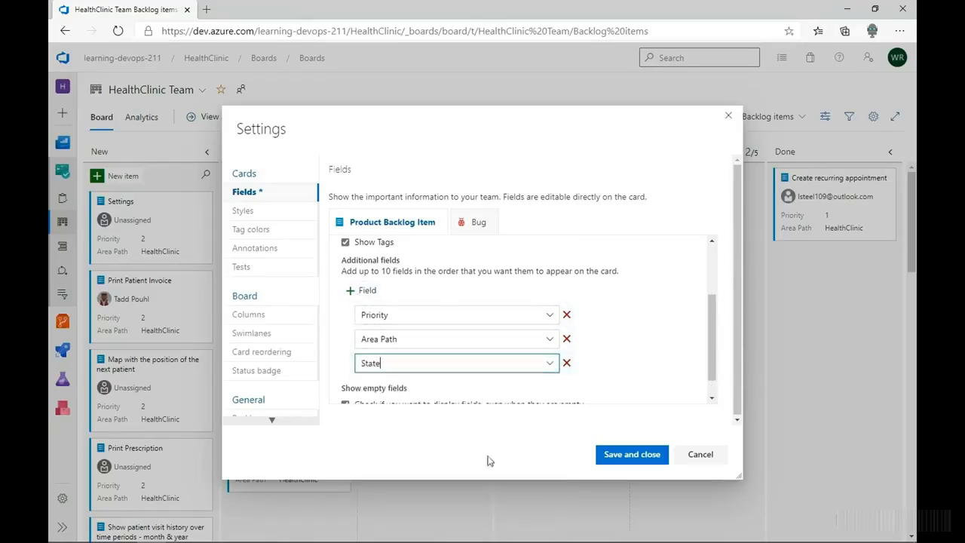
click(612, 457)
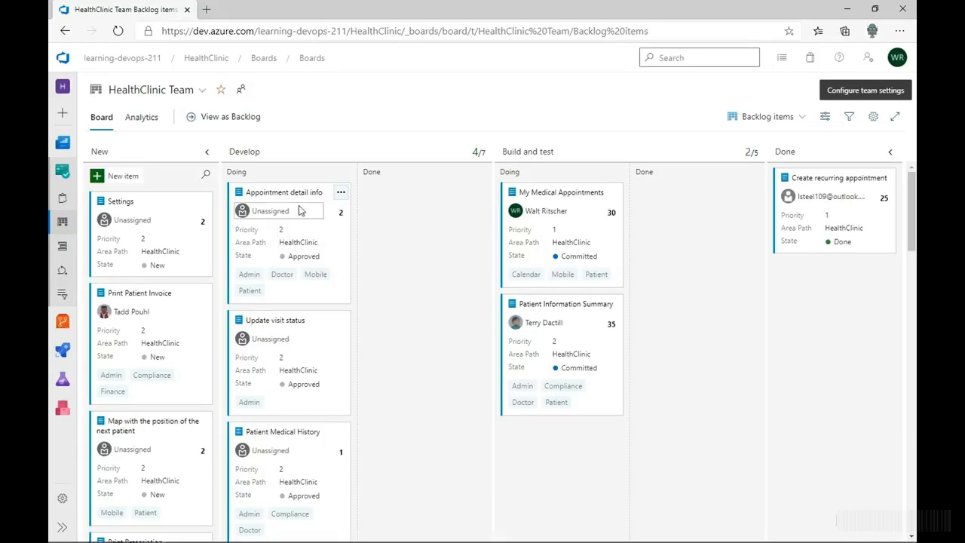
Move the Appointment detail info card through Develop Done and Build and test Doing into Build and test Done.
drag(298, 213, 431, 242)
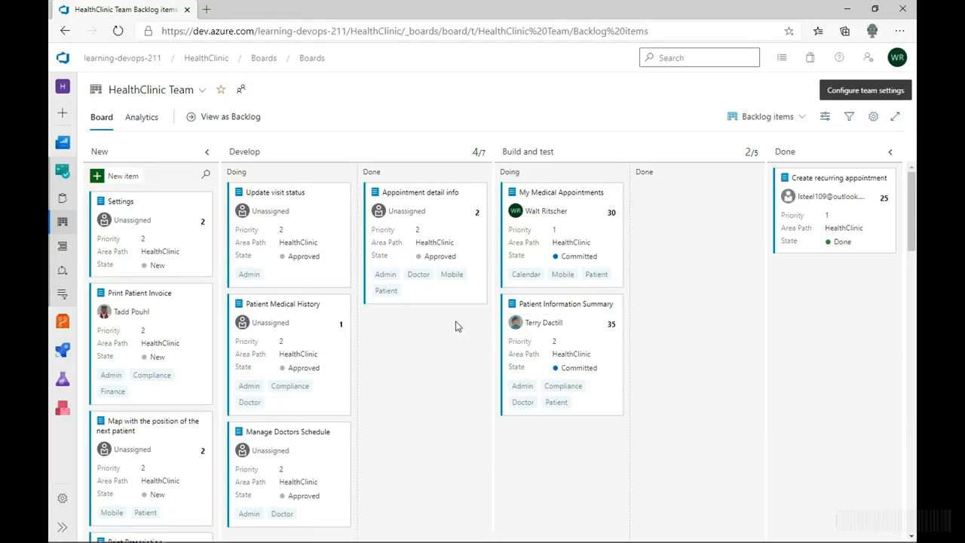
drag(435, 297, 570, 491)
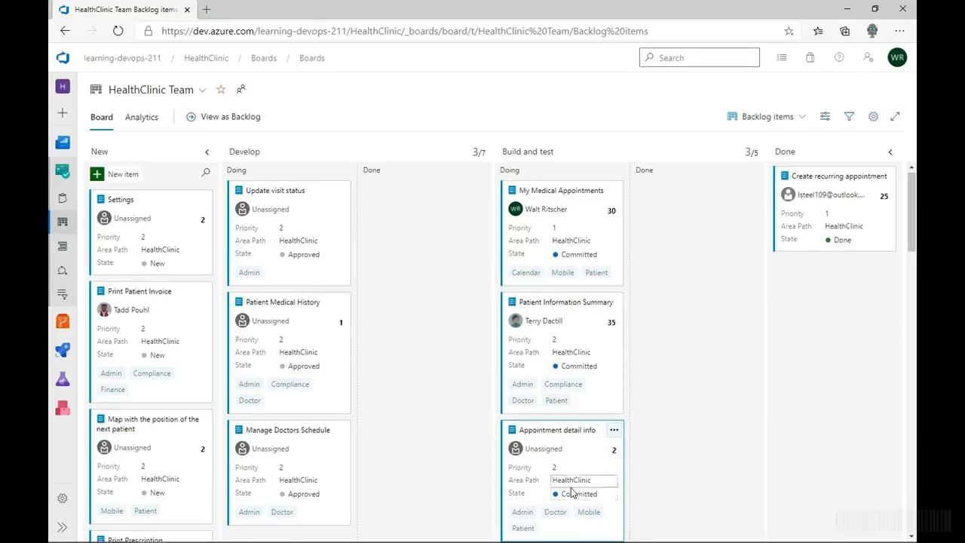
drag(573, 465, 676, 388)
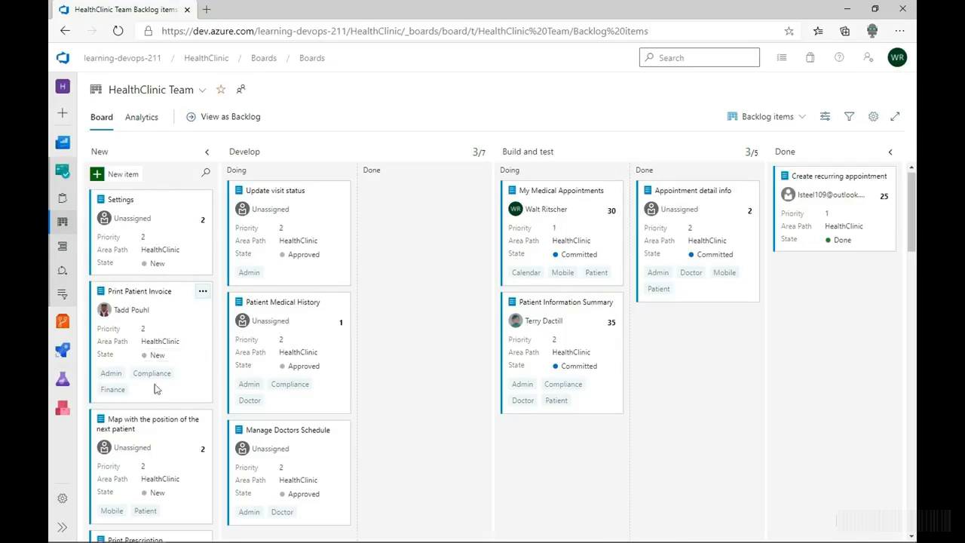
Look through the team's backlog and work items pages, and return to the HealthClinic Team board.
click(230, 119)
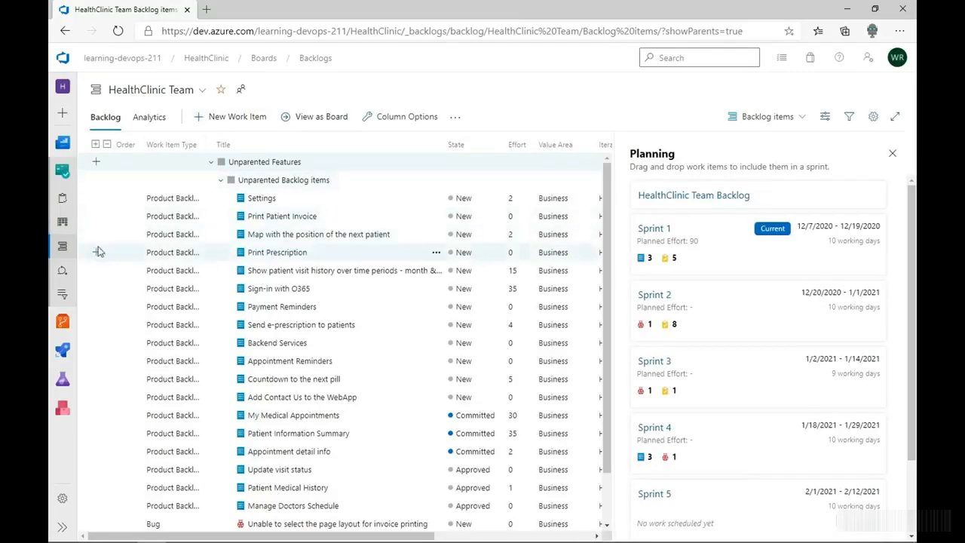
click(63, 196)
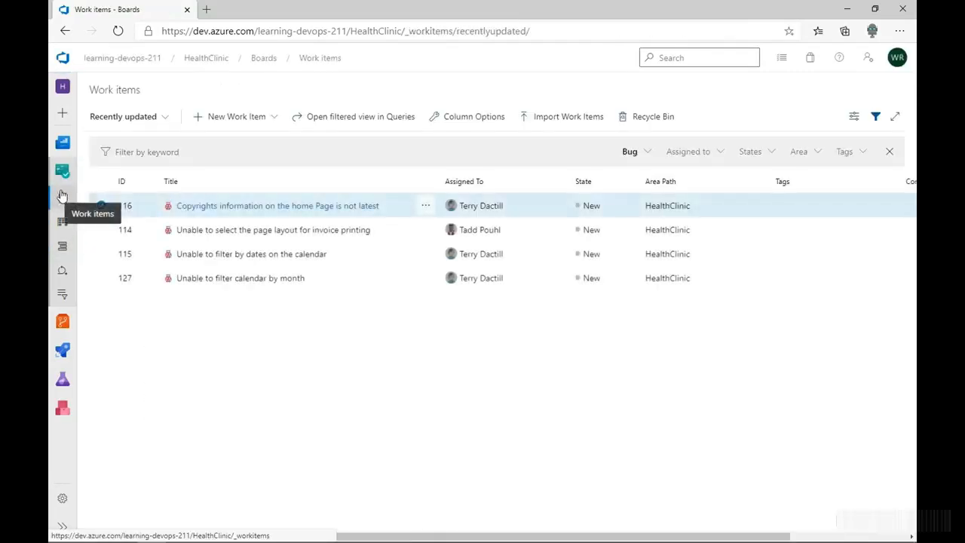
click(63, 527)
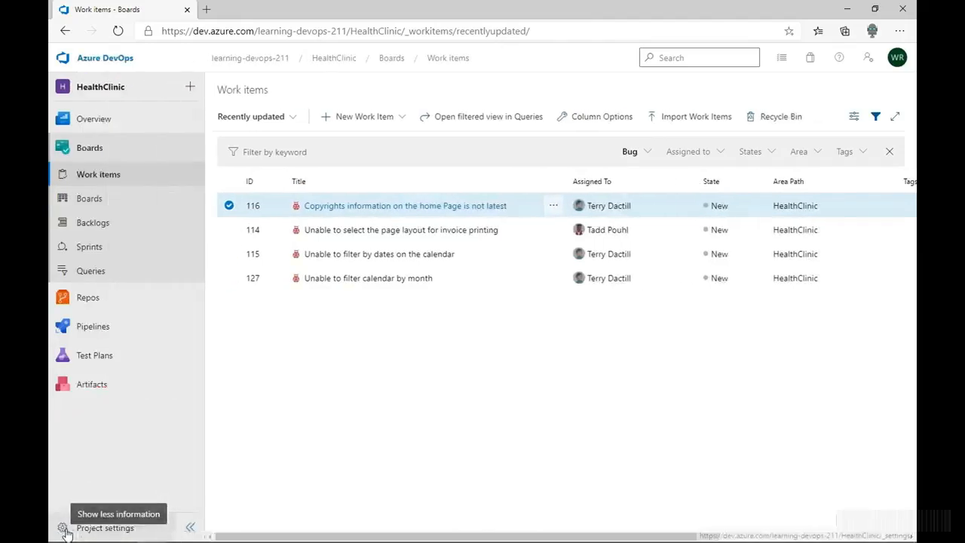
click(91, 226)
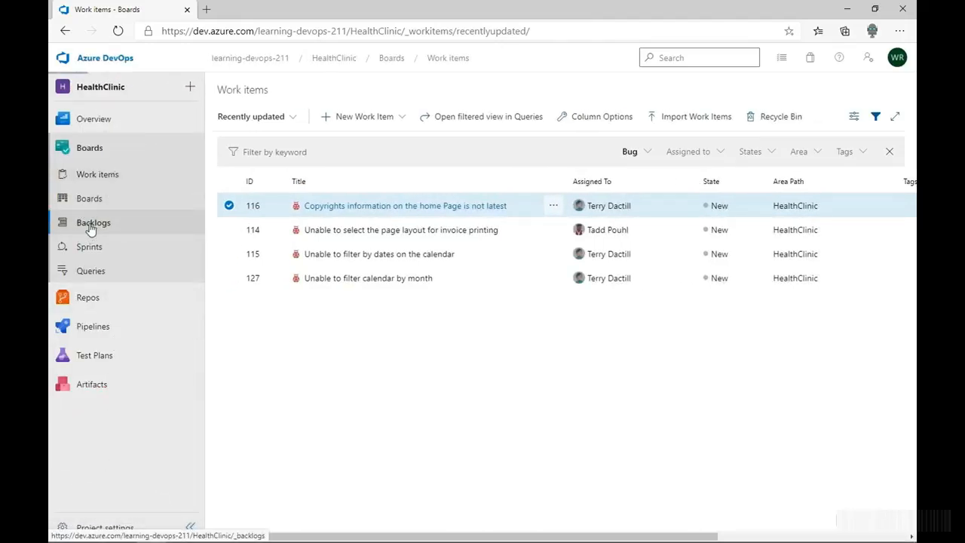
click(94, 202)
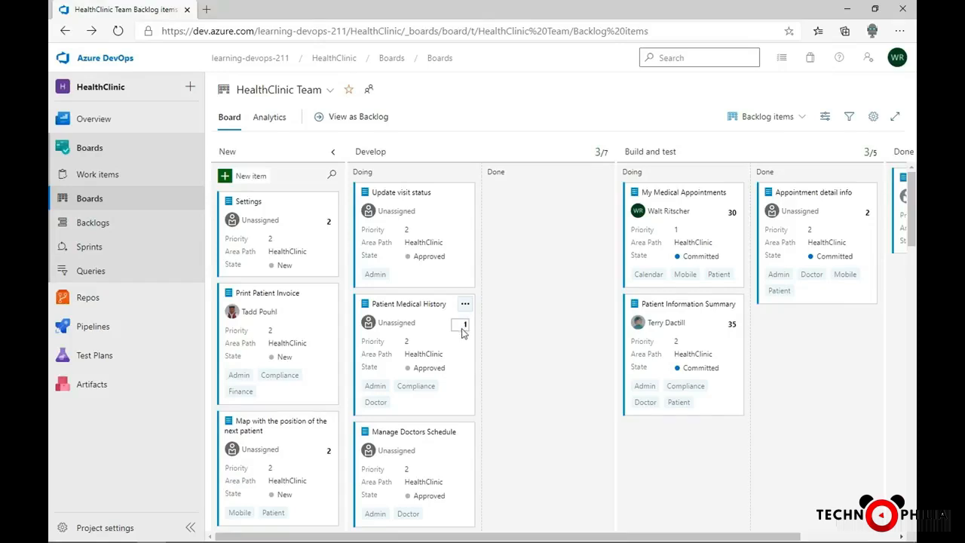
Open the Patient Medical History work item, examine its details, and close it.
click(465, 304)
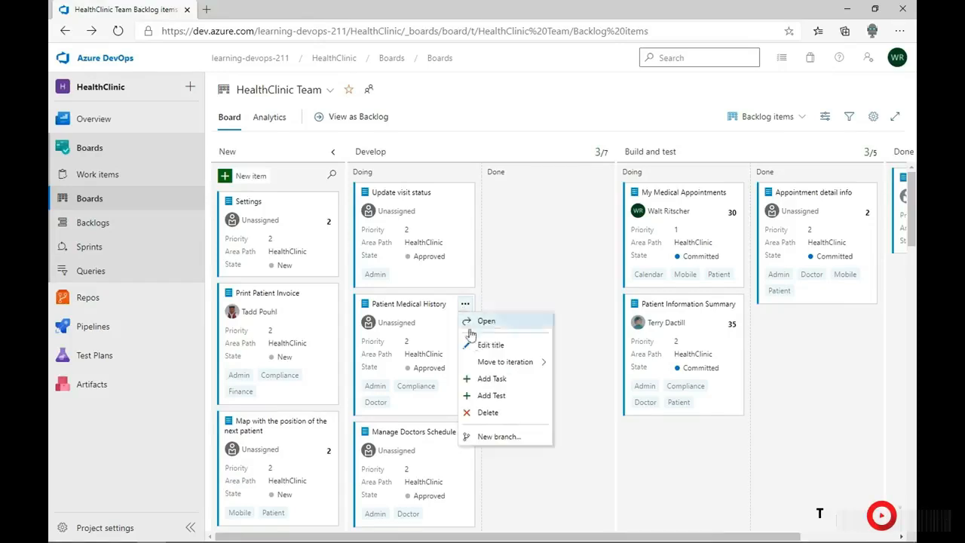
click(481, 324)
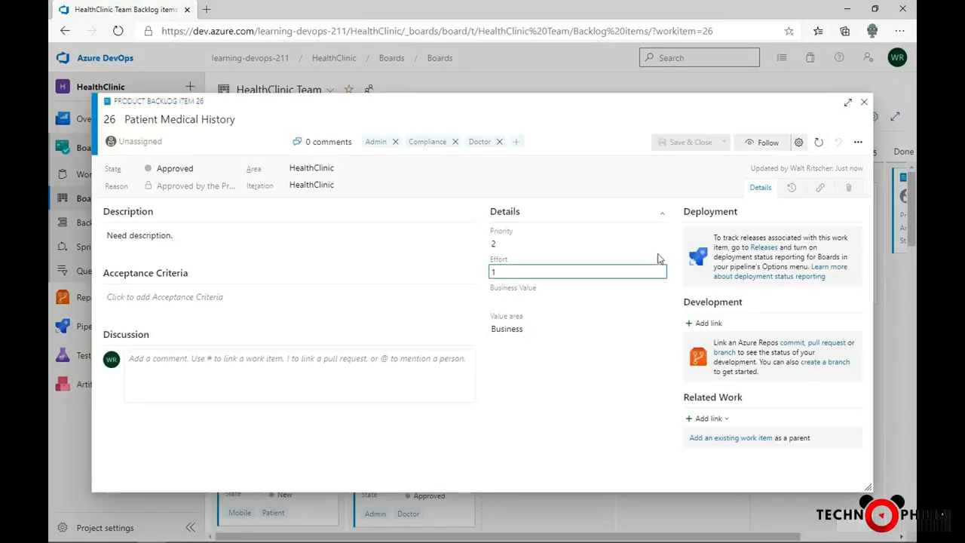
click(864, 101)
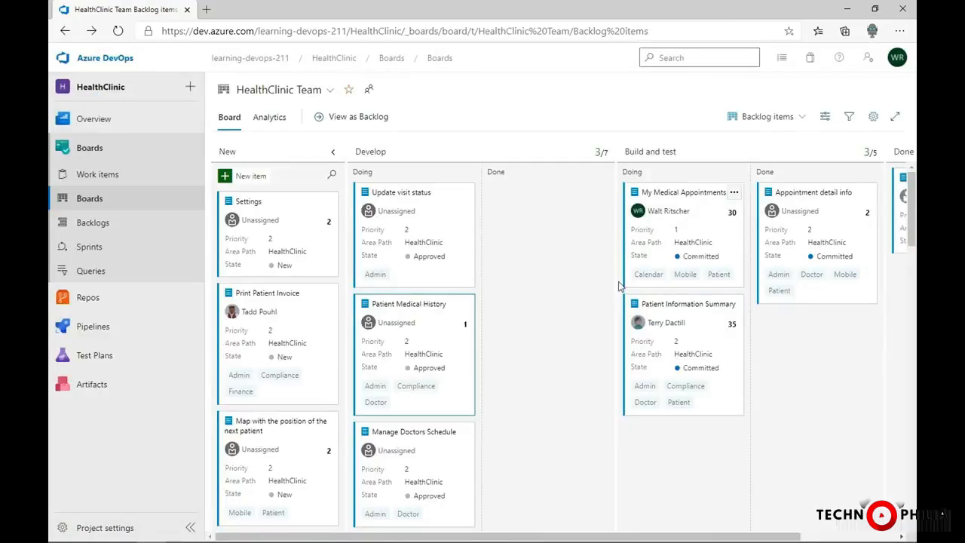
Set the effort on the Patient Medical History card to 2 and back to 1.
click(465, 324)
click(467, 356)
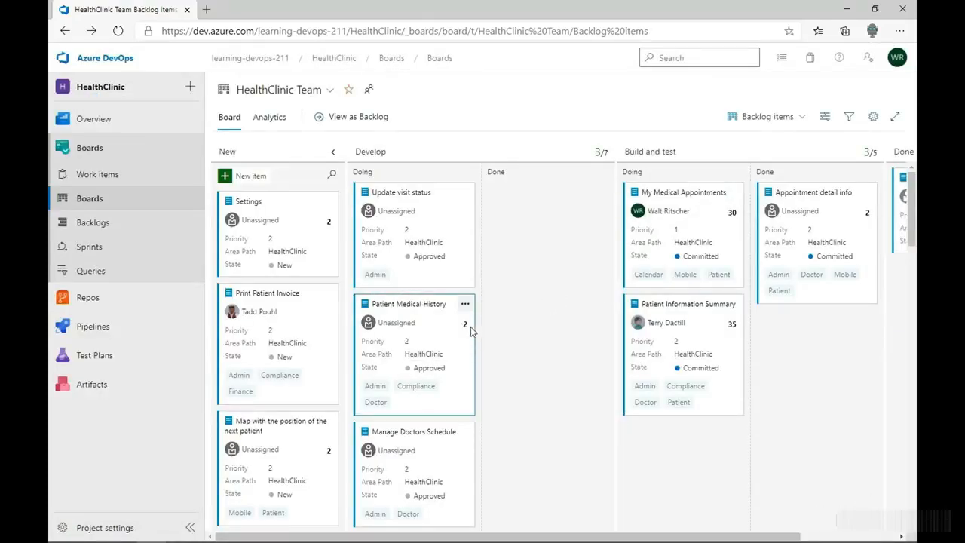
click(458, 326)
click(465, 338)
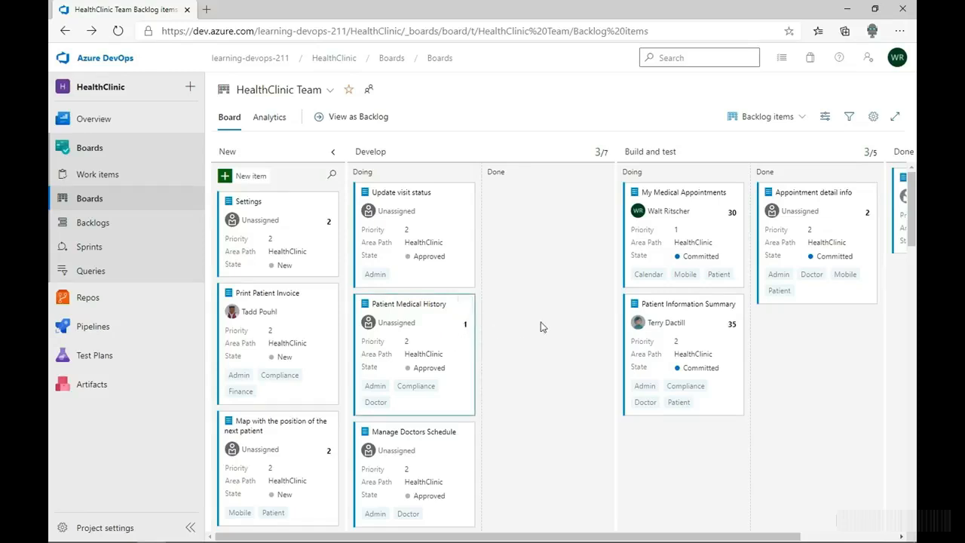
Create a Product Backlog Item titled "Demo New Item 22" in the New column.
click(253, 175)
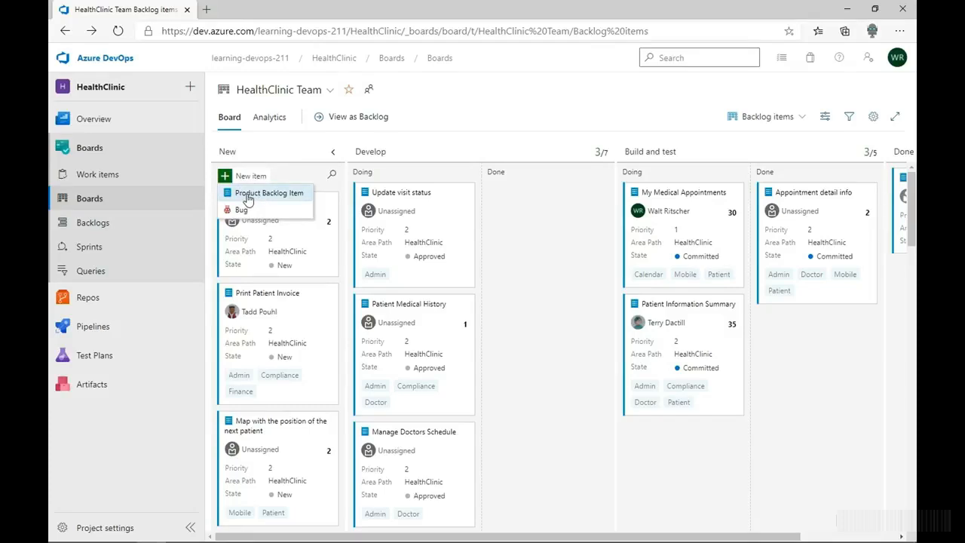
click(247, 198)
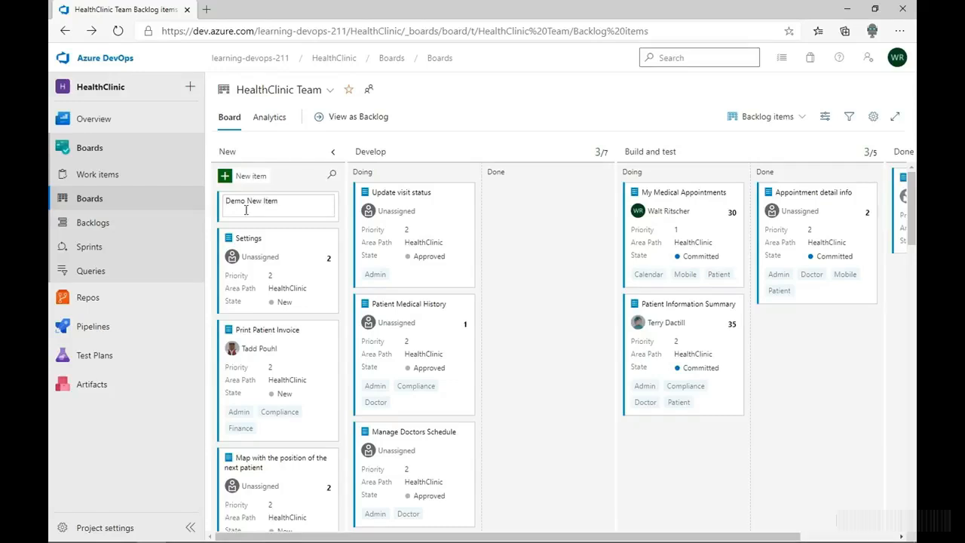
key(Return)
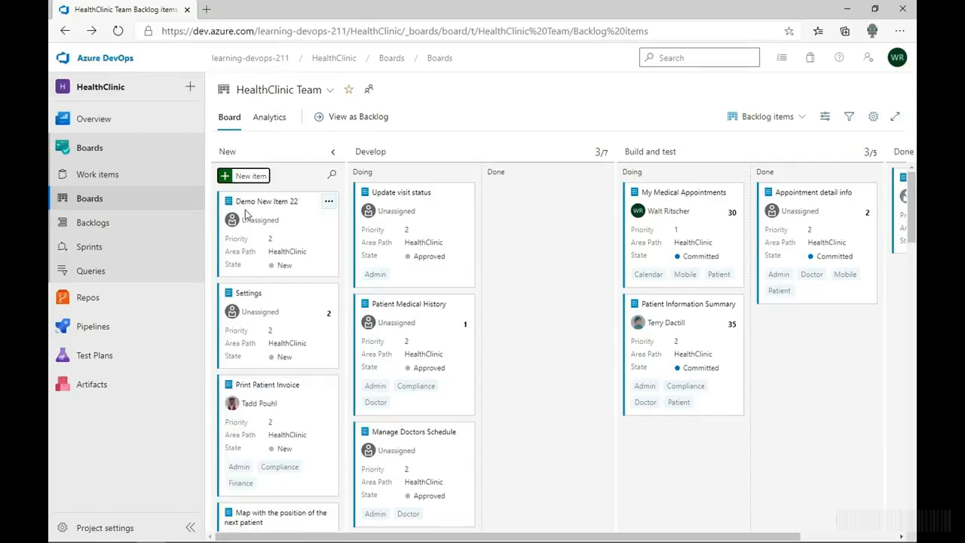
Set the state of Demo New Item 22 to Approved and back to New directly on its card.
click(276, 265)
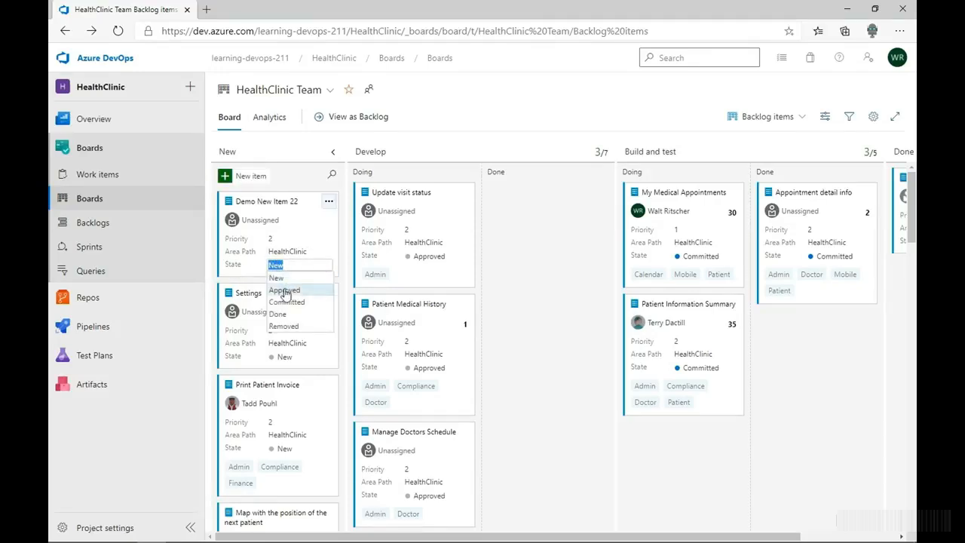
click(285, 289)
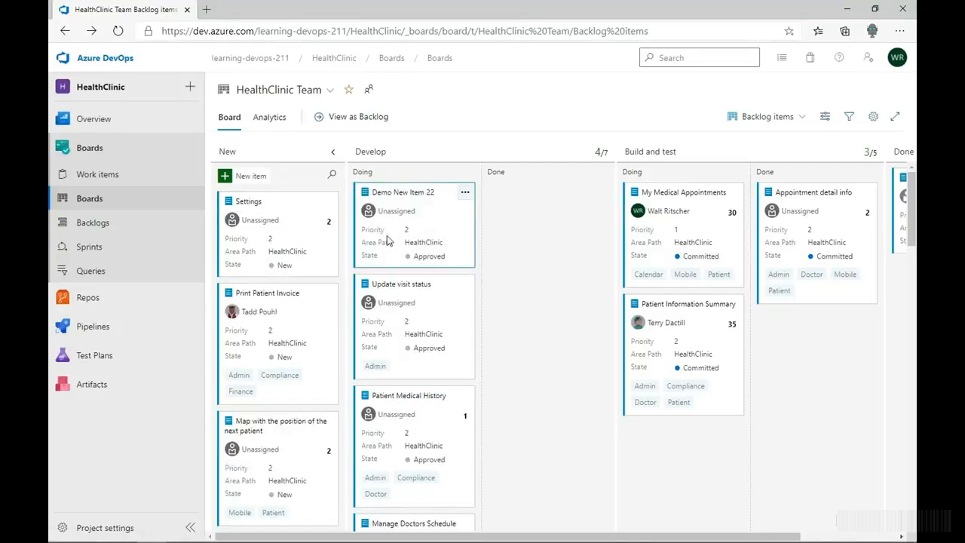
click(422, 260)
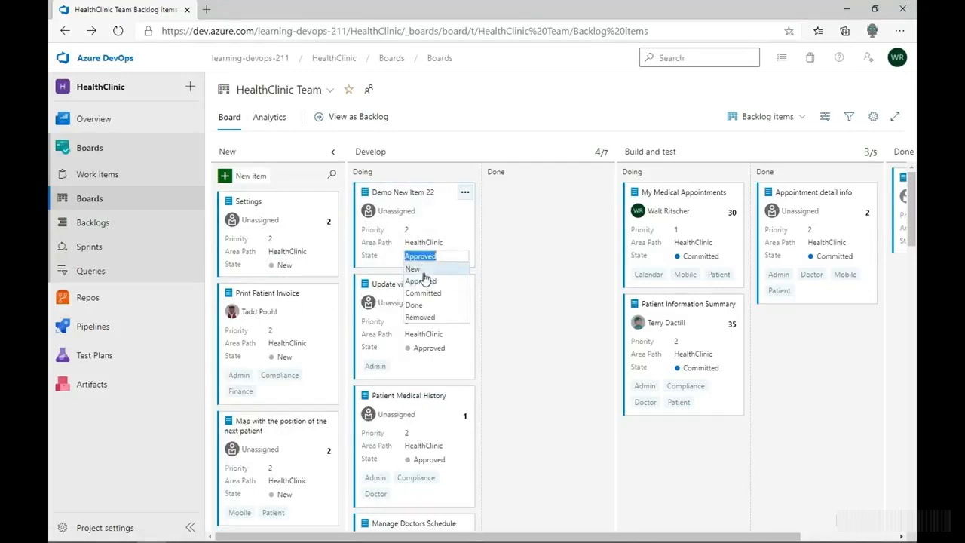
click(424, 275)
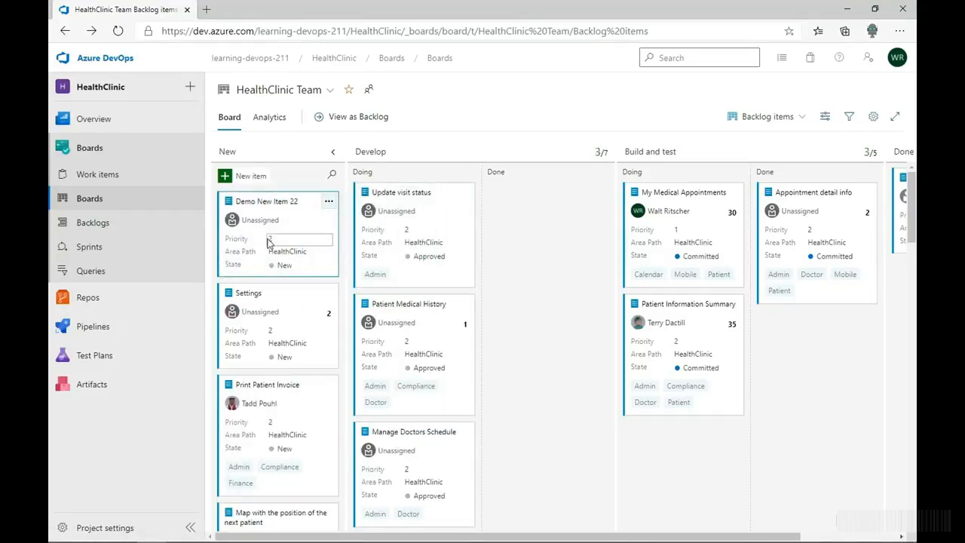
Set the state of Demo New Item 22 to Done.
click(307, 265)
click(304, 322)
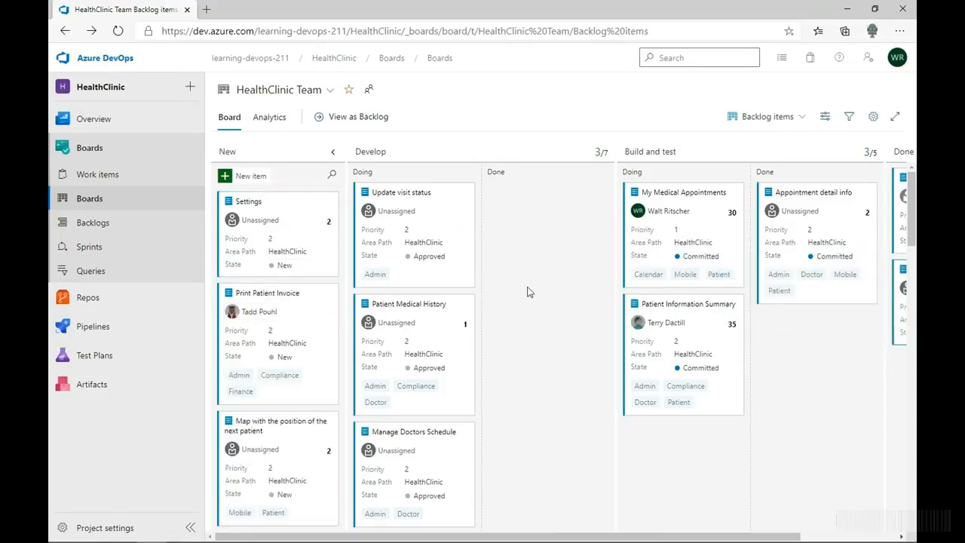
Switch to the Mobile Team board and create a Product Backlog Item titled "Item 1" in the New column.
click(328, 91)
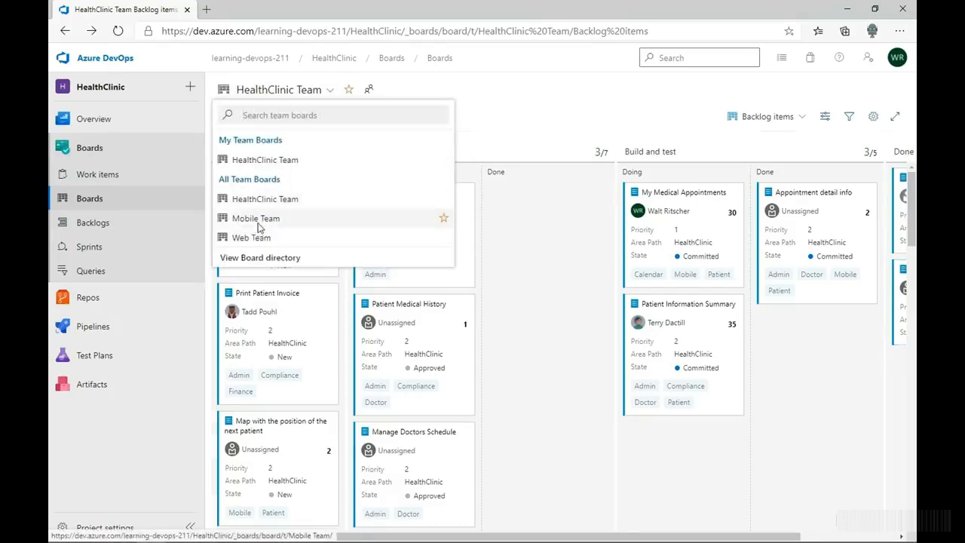
click(256, 221)
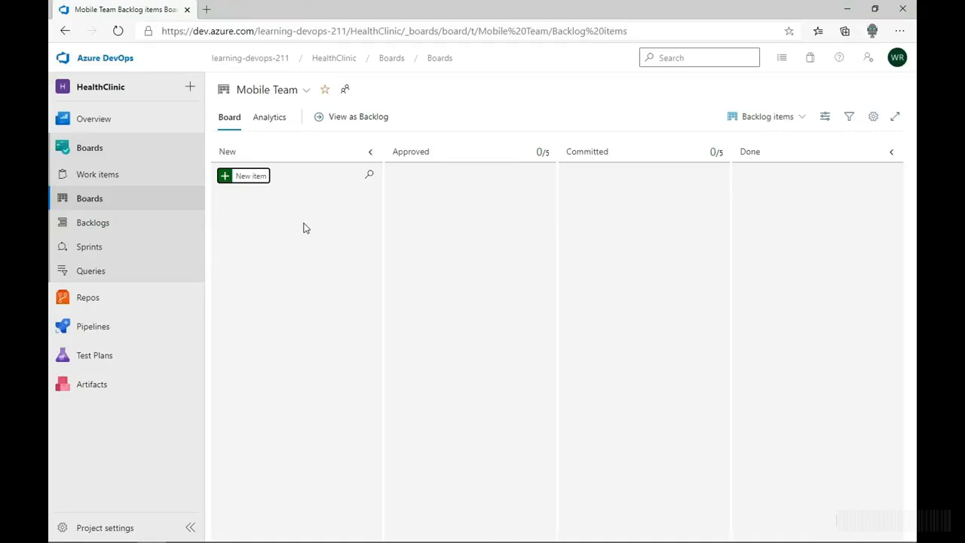
click(262, 181)
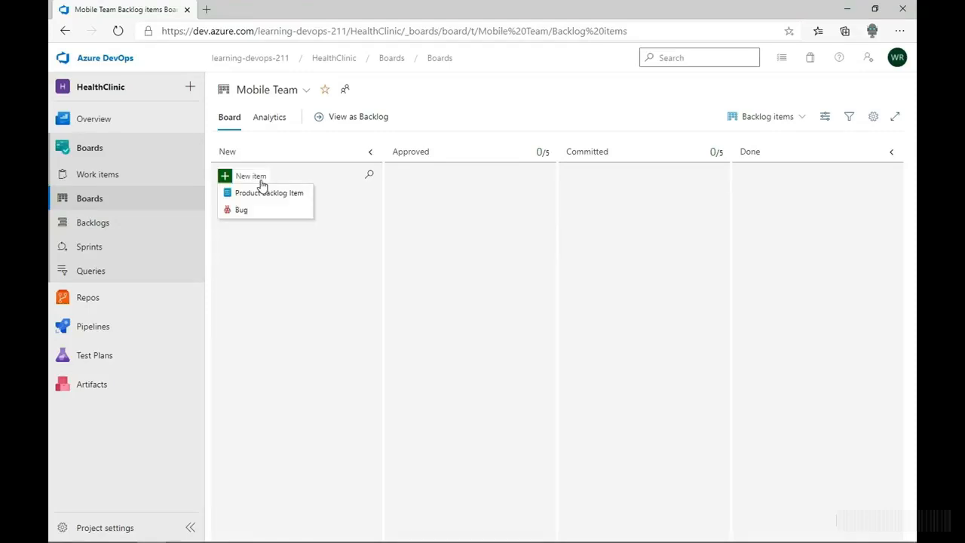
click(254, 192)
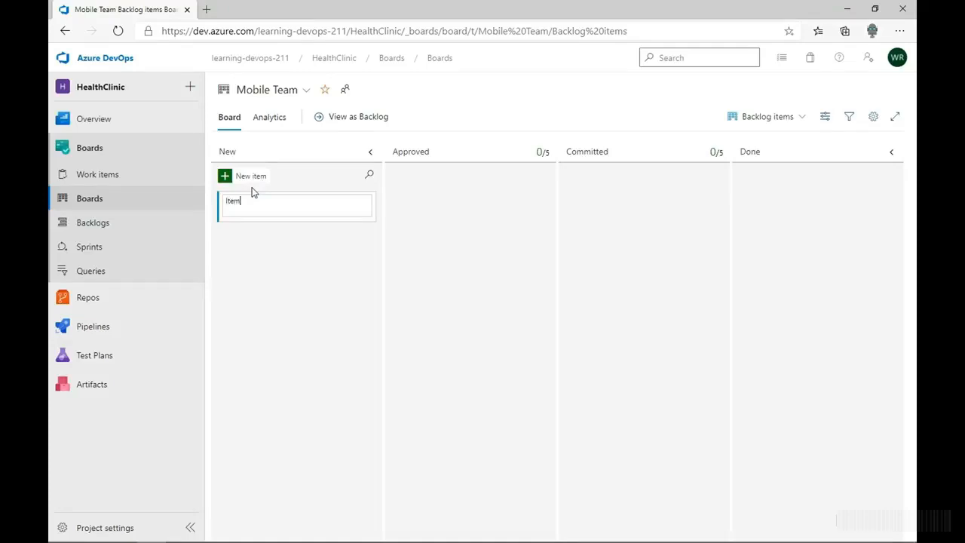
text(Item 1)
Create a second Product Backlog Item titled "Item 2" in the New column of the Mobile Team board.
click(252, 178)
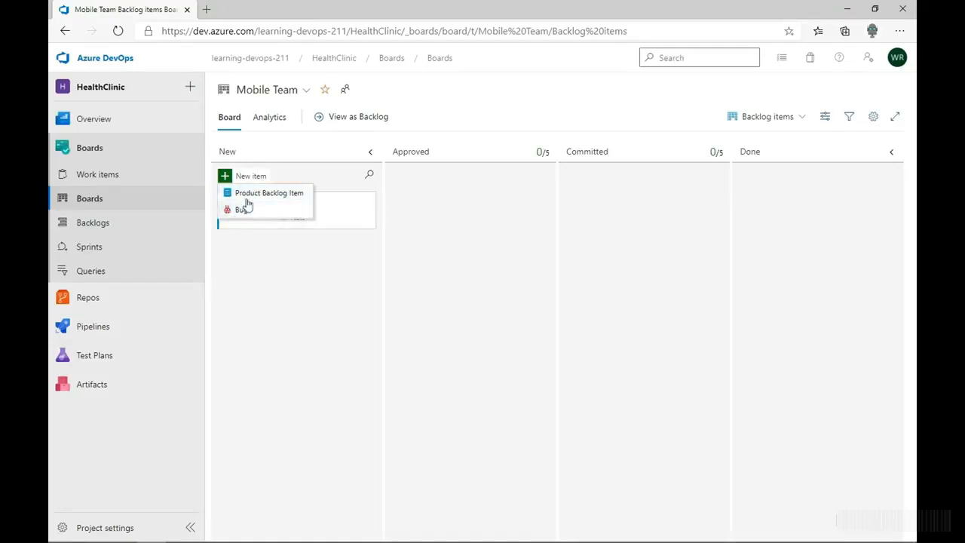
click(248, 196)
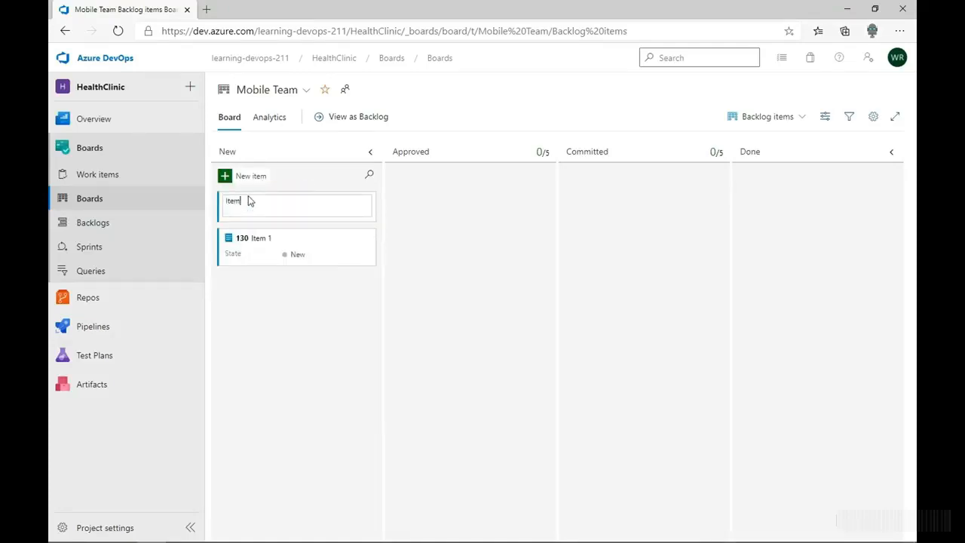
text(Item 2)
key(Return)
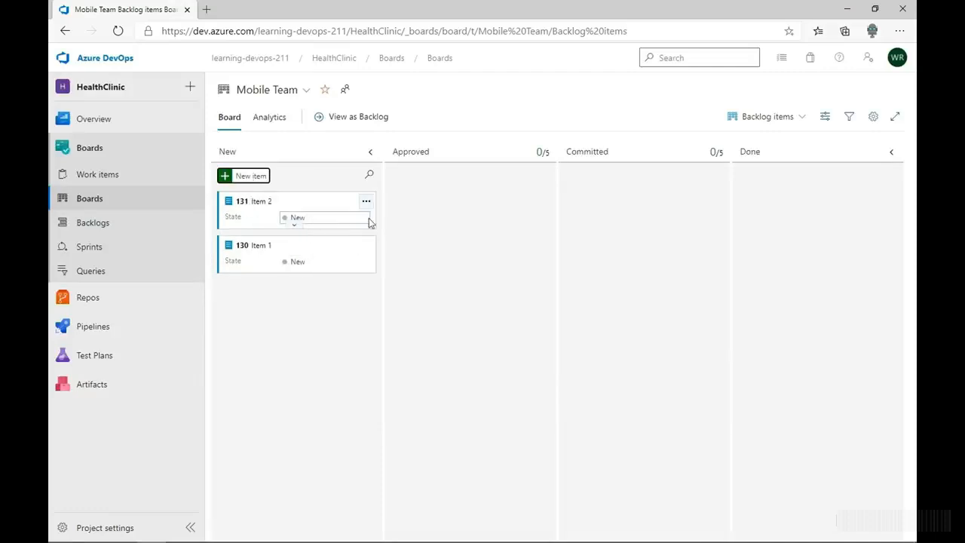
click(365, 203)
click(382, 219)
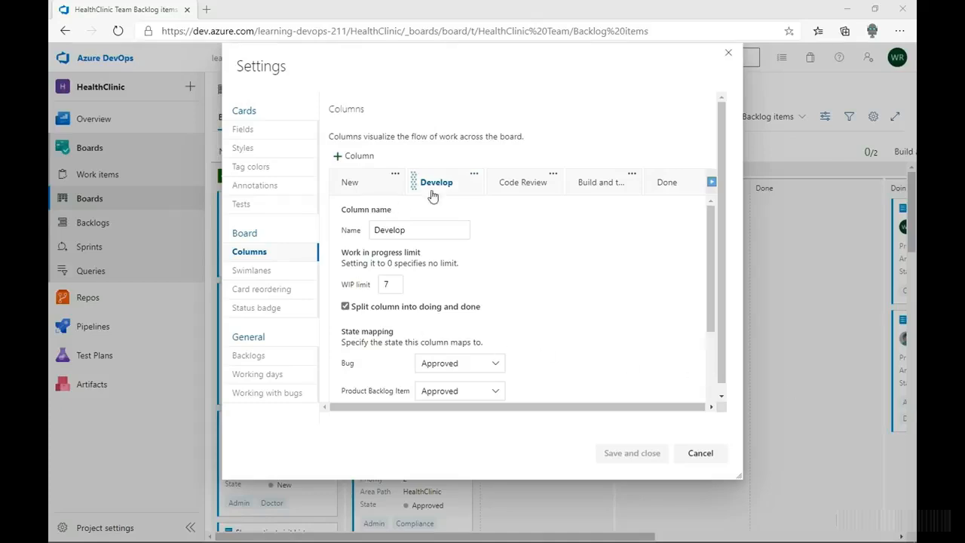
Examine the WIP limits of the Develop and Code Review columns, and close the board settings without saving.
click(390, 283)
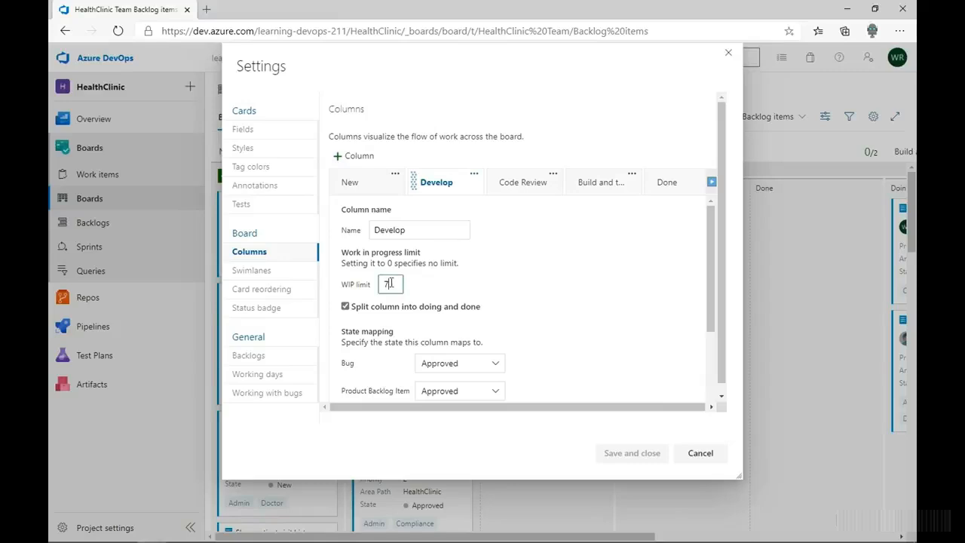
click(513, 187)
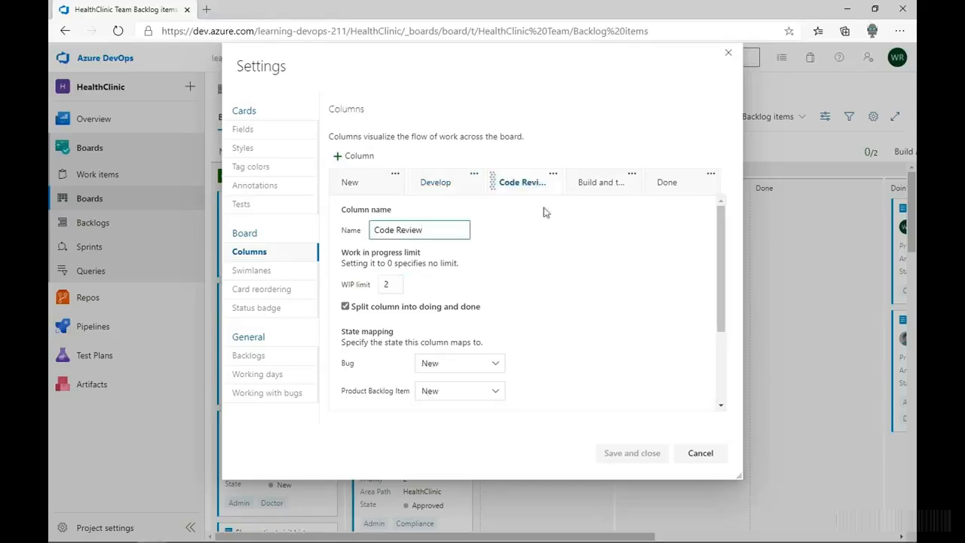
click(555, 241)
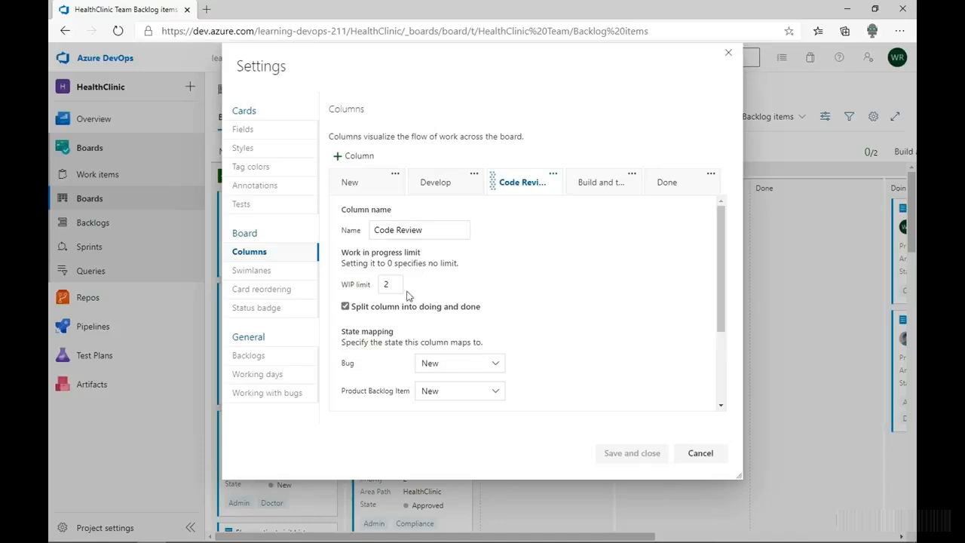
drag(392, 285, 368, 288)
click(485, 294)
click(695, 454)
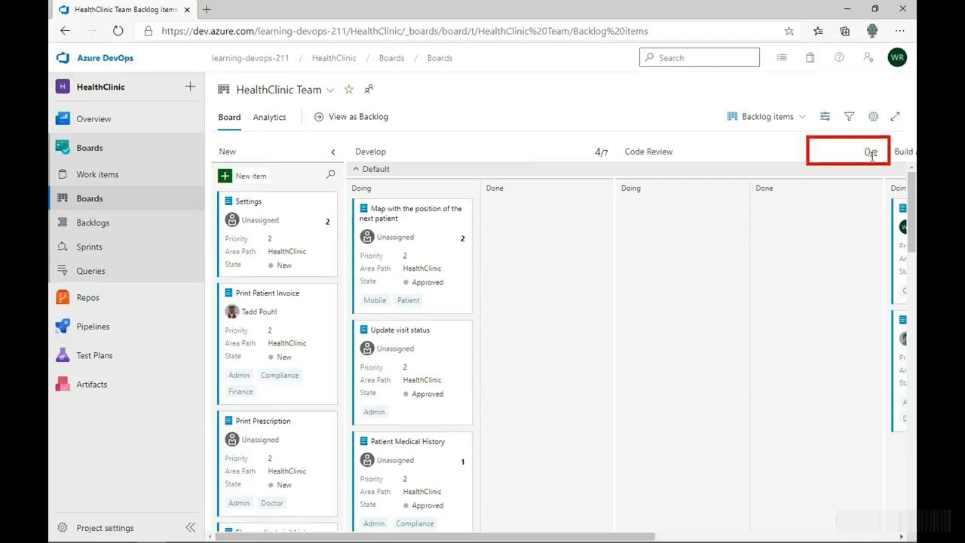
Move the Map with the position of the next patient and Update visit status cards to Code Review, and move Patient Medical History there and back to Develop.
drag(407, 262, 667, 347)
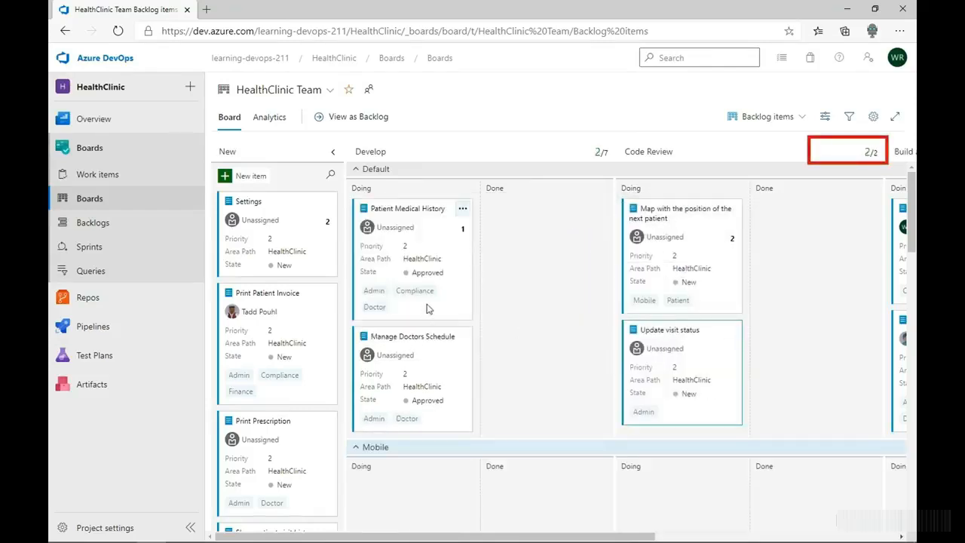
drag(427, 309, 806, 317)
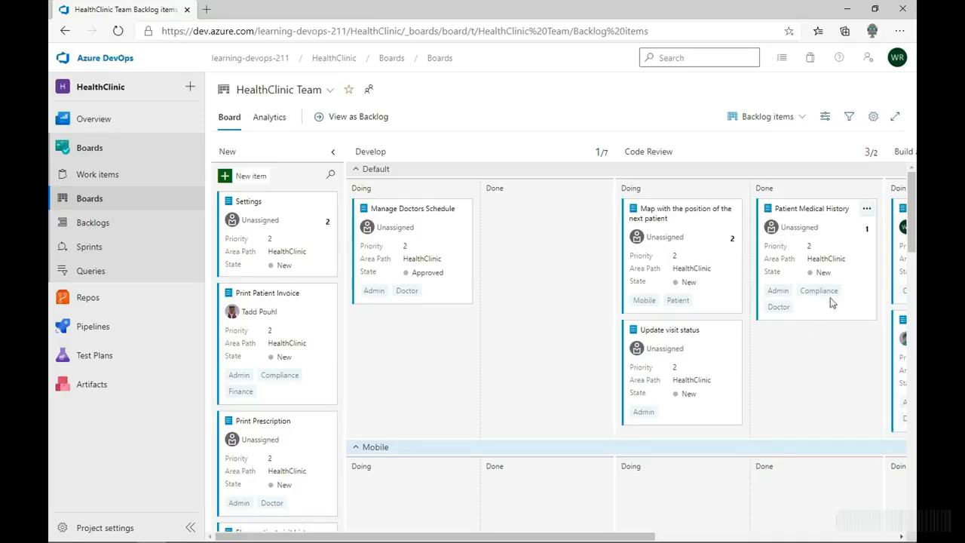
drag(833, 301, 415, 392)
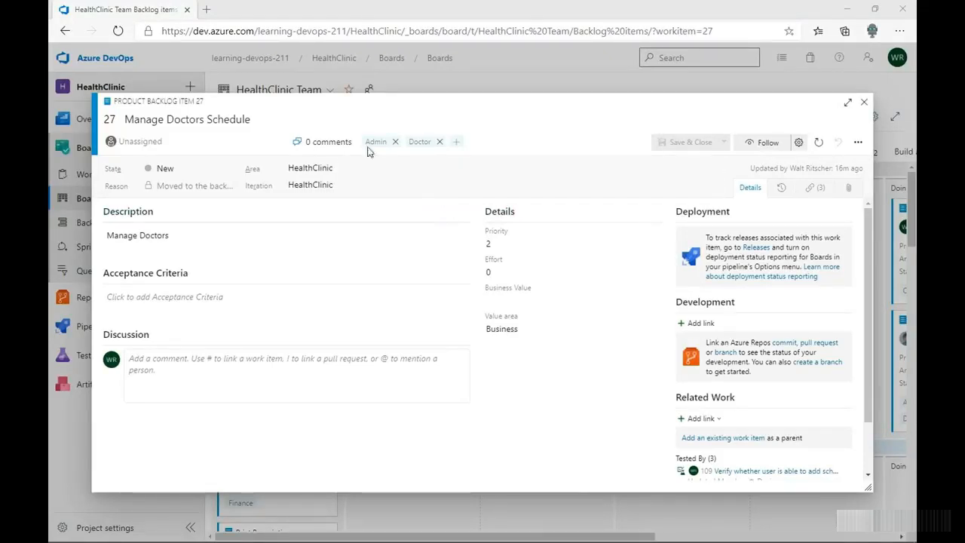
Browse the tags available for the Manage Doctors Schedule item and close it without adding one.
click(455, 142)
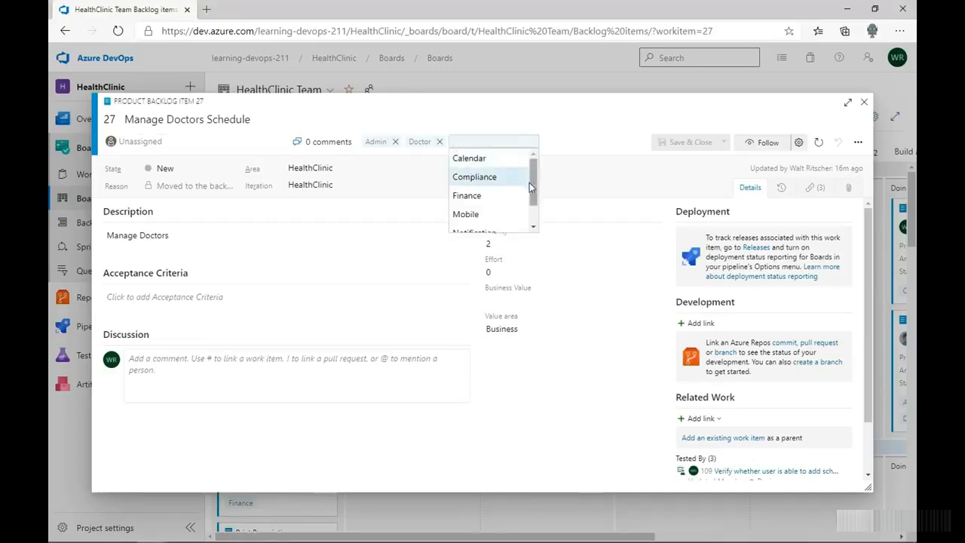
drag(532, 187, 532, 220)
click(485, 144)
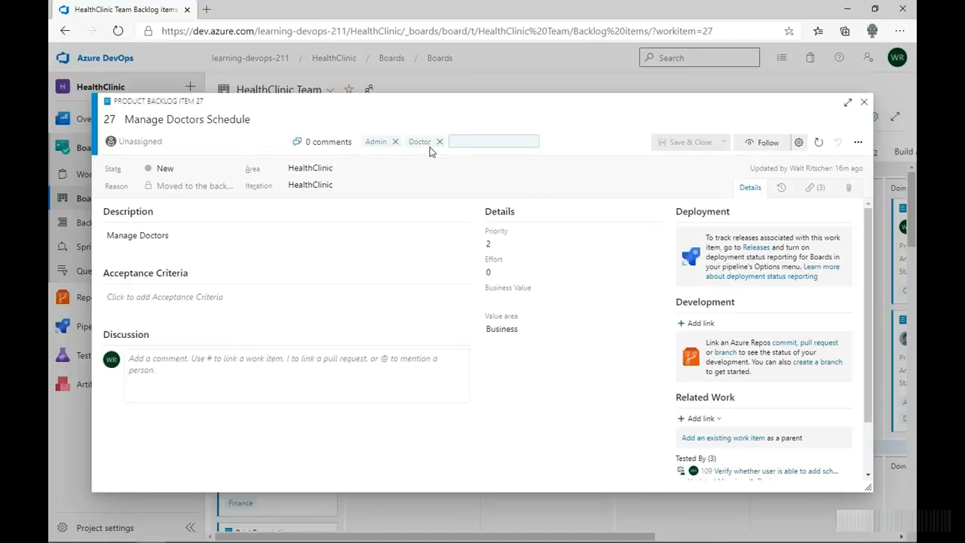
click(863, 103)
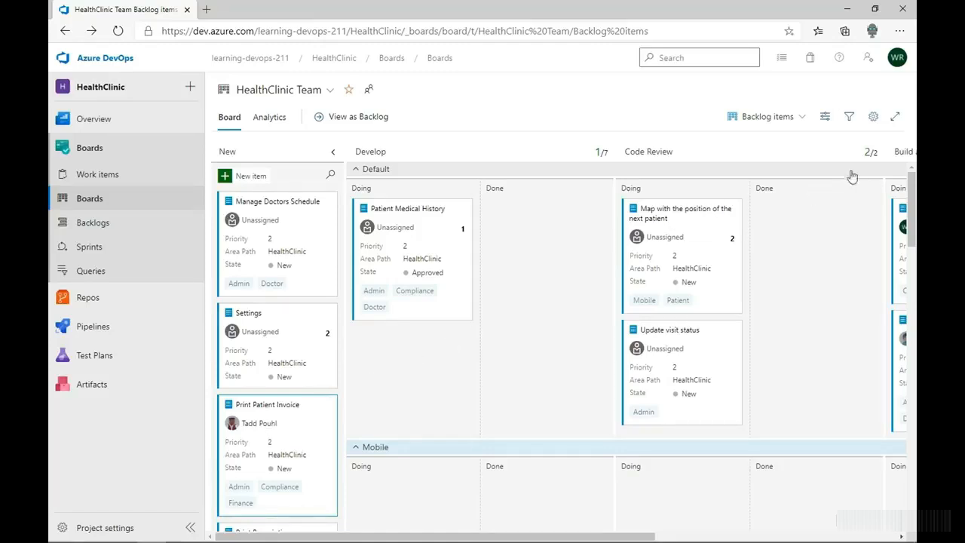
Add an orange tag color for the Doctor tag in the board settings and save it.
click(877, 120)
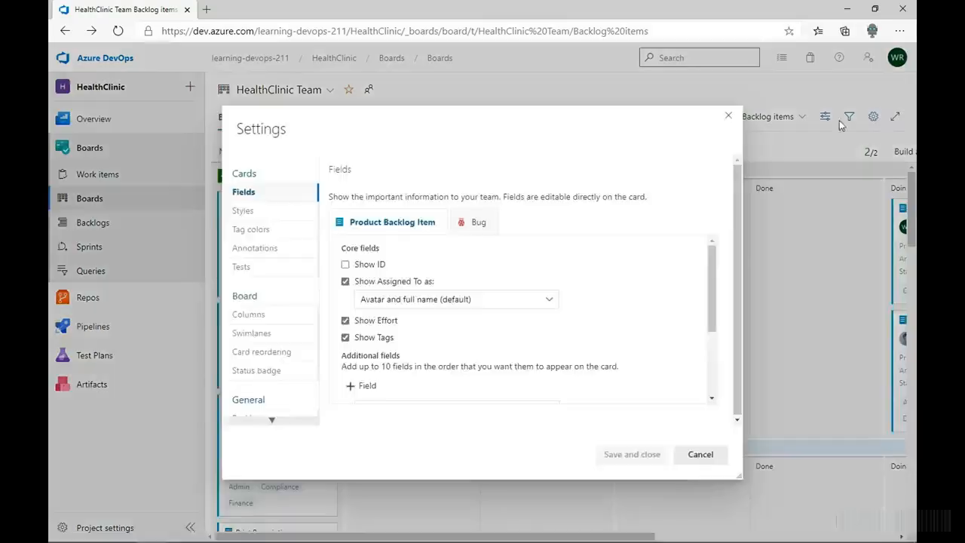
click(259, 229)
click(356, 221)
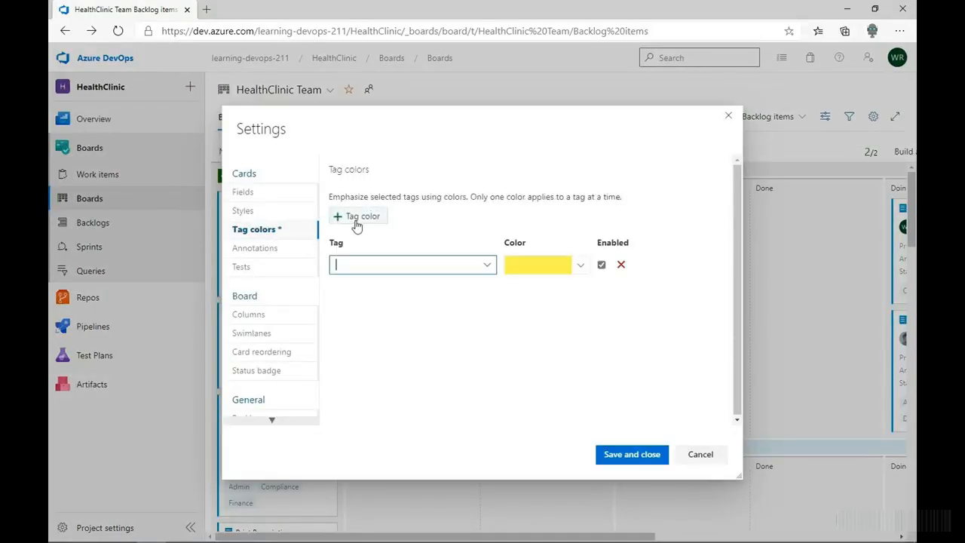
click(487, 264)
click(362, 347)
click(581, 270)
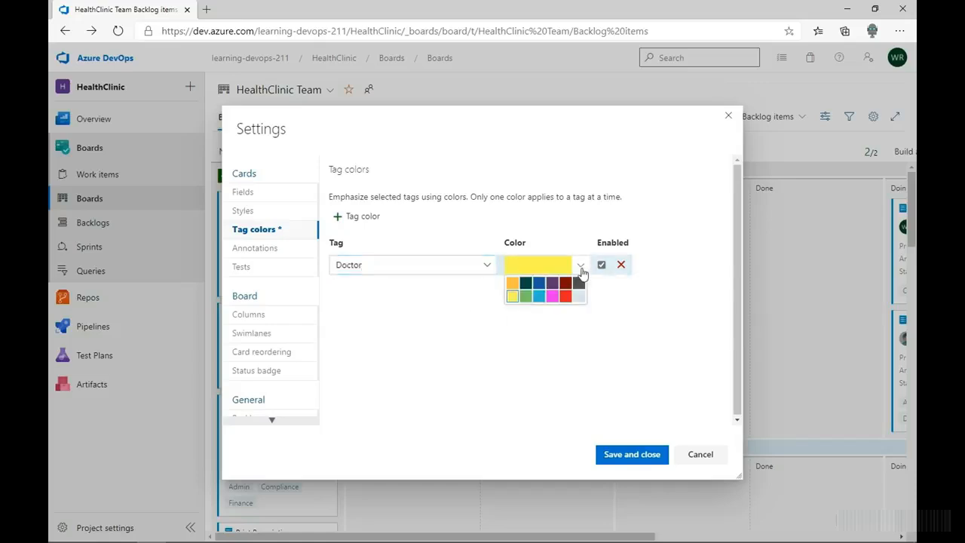
click(512, 285)
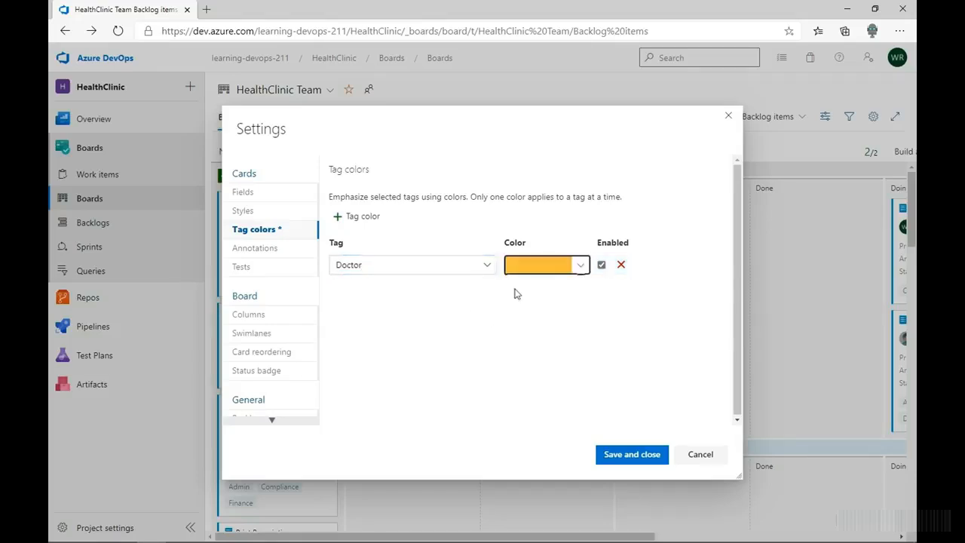
click(619, 455)
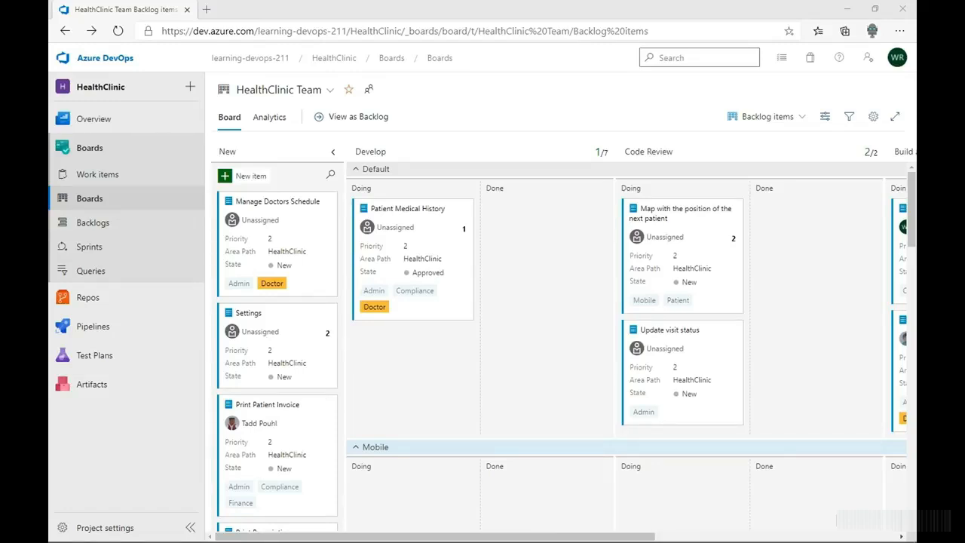
click(461, 313)
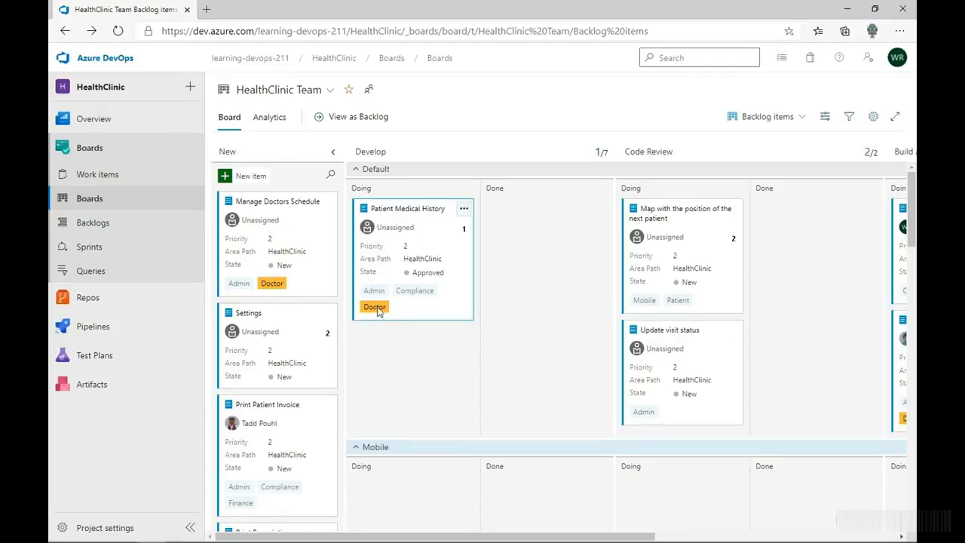
Add a card styling rule named "High Priority" with a light orange card color.
click(872, 121)
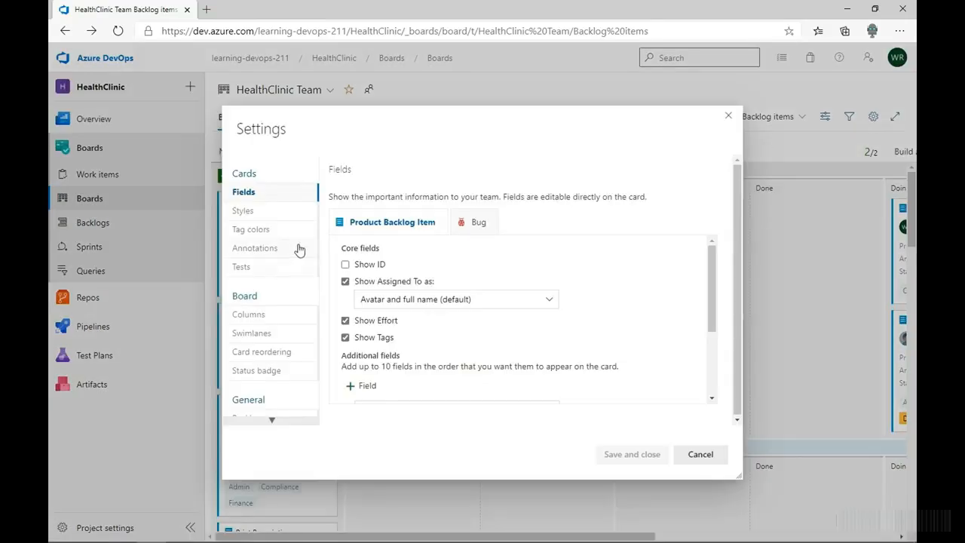
click(240, 211)
click(350, 229)
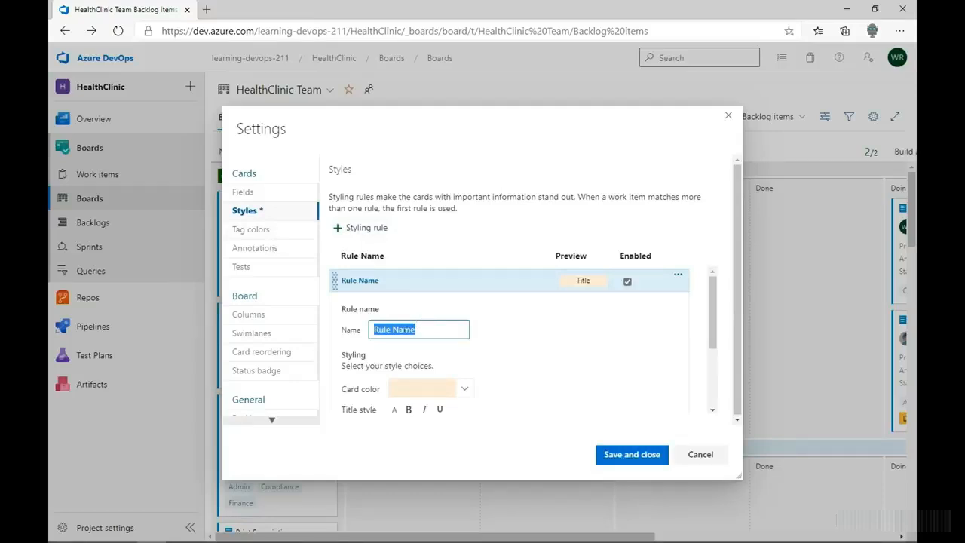
text(High Priority)
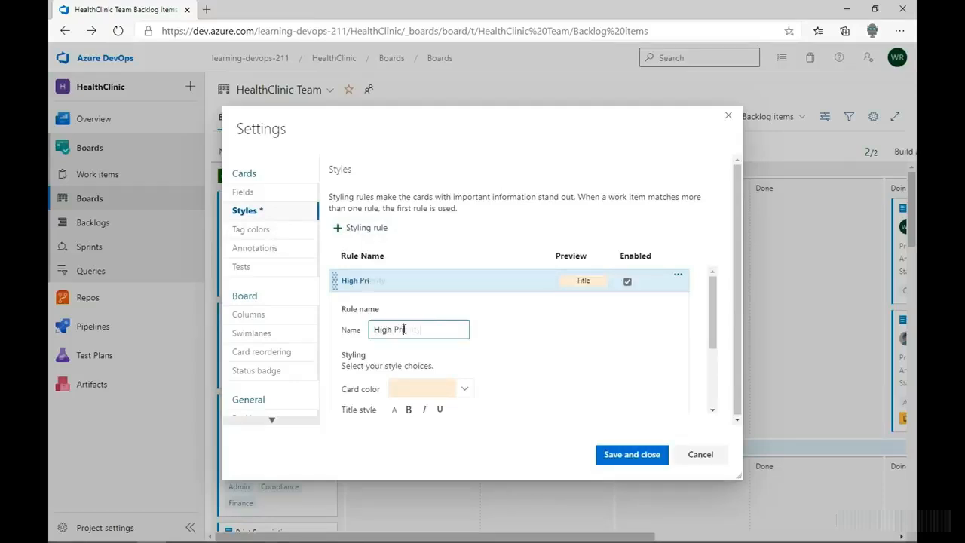
click(470, 394)
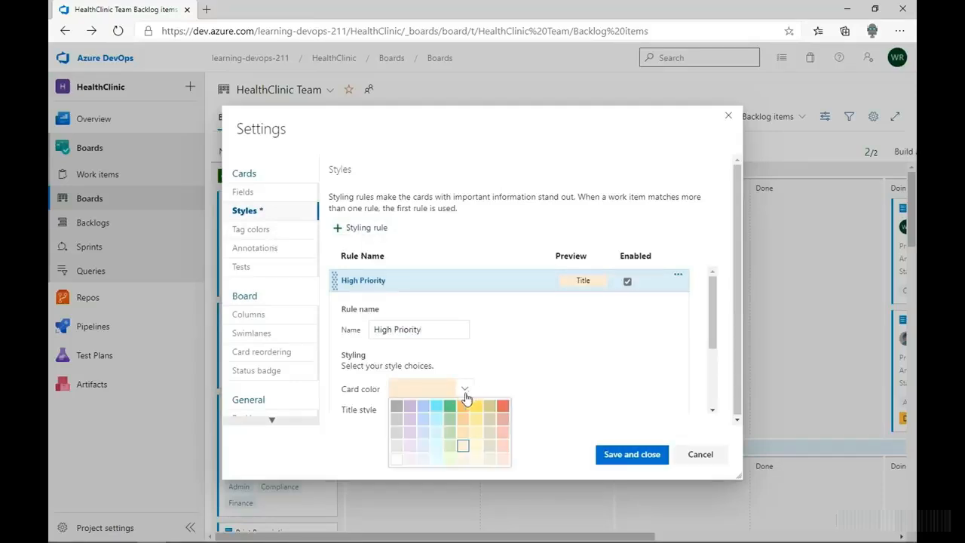
click(464, 427)
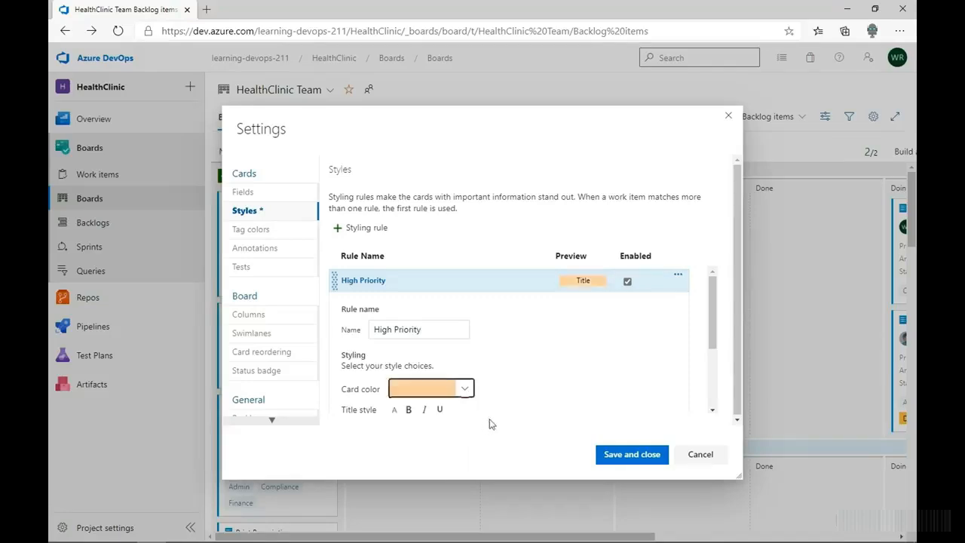
Choose Priority as the criteria field for the High Priority styling rule.
scroll(545, 372, down, 2)
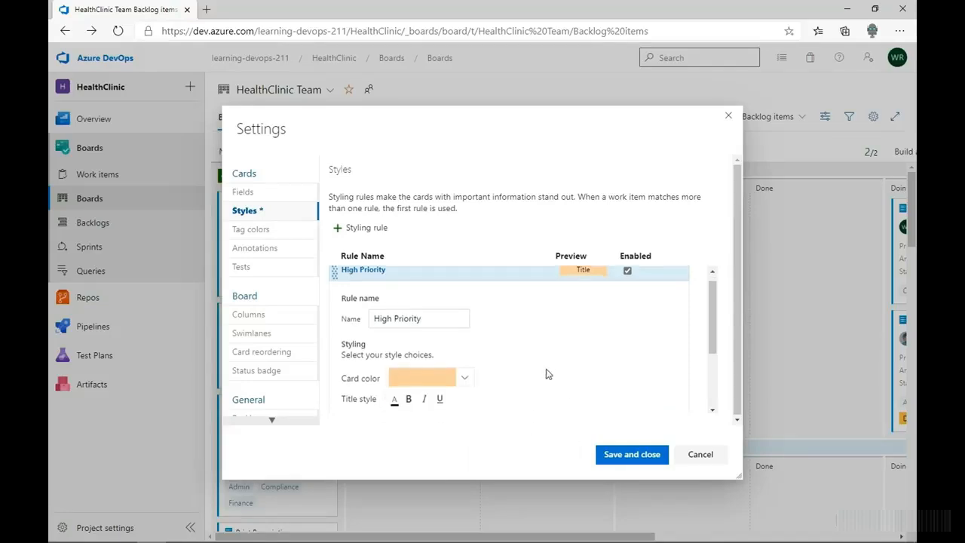
scroll(545, 372, up, 1)
drag(590, 105, 592, 43)
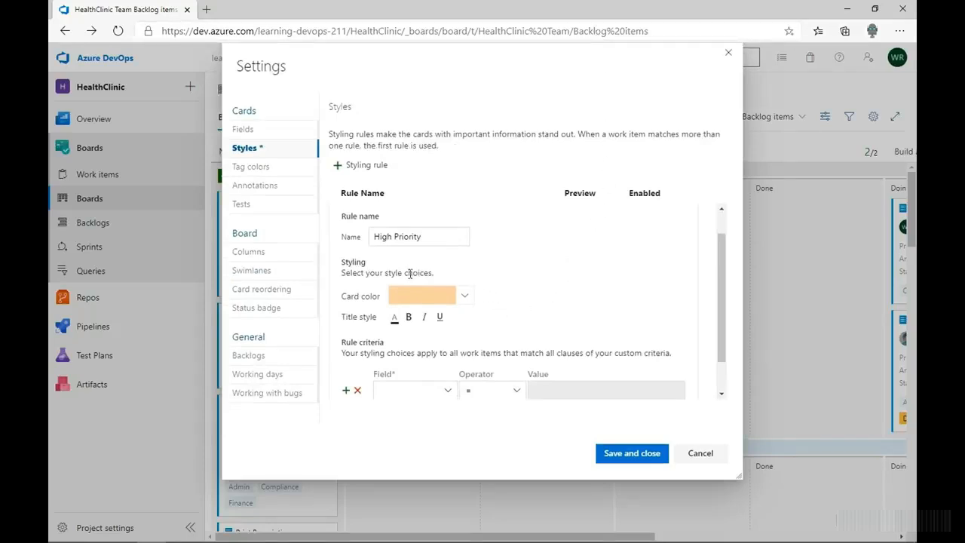
scroll(437, 265, down, 1)
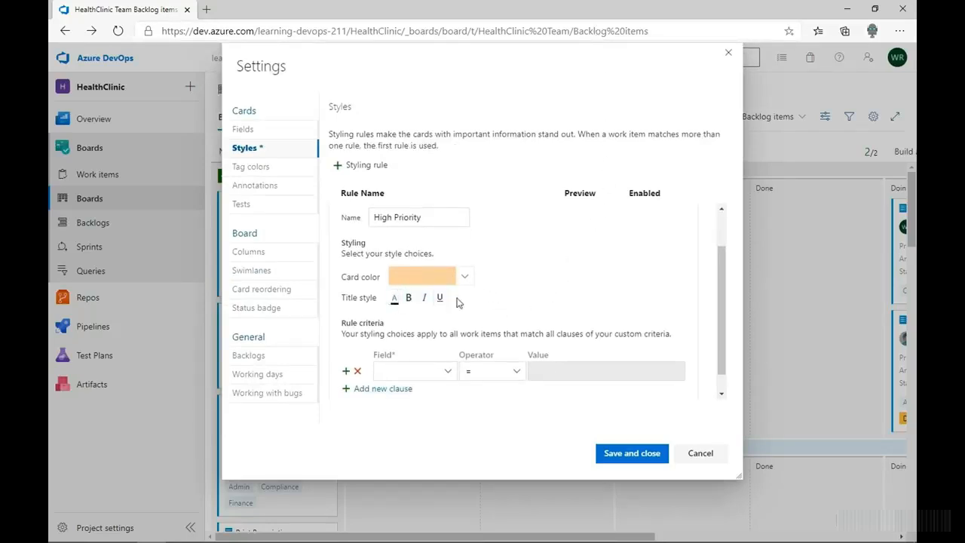
scroll(485, 308, down, 1)
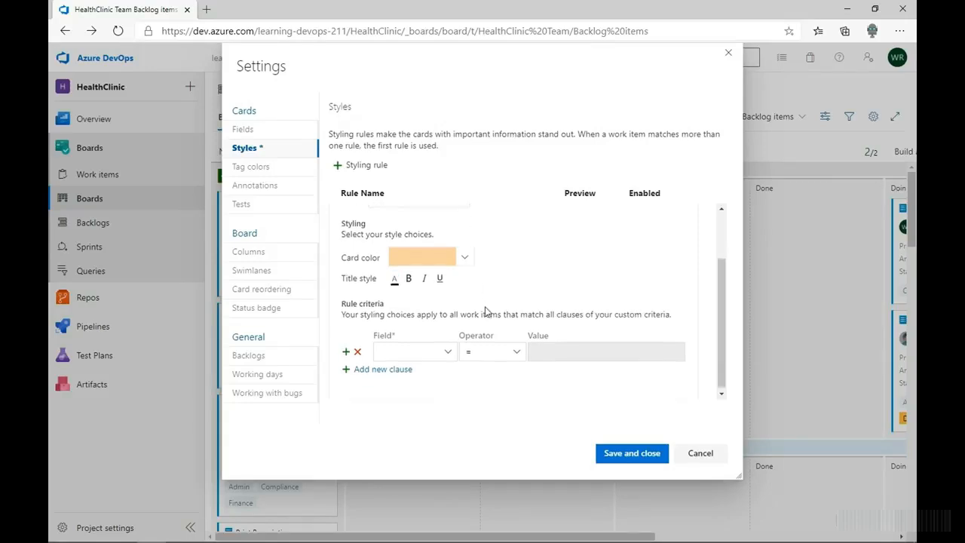
click(449, 353)
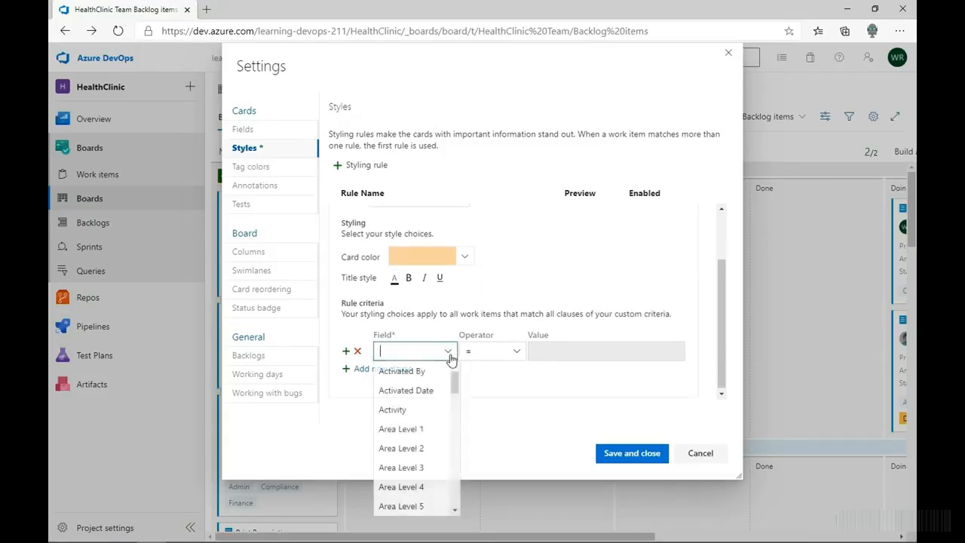
text(Parent)
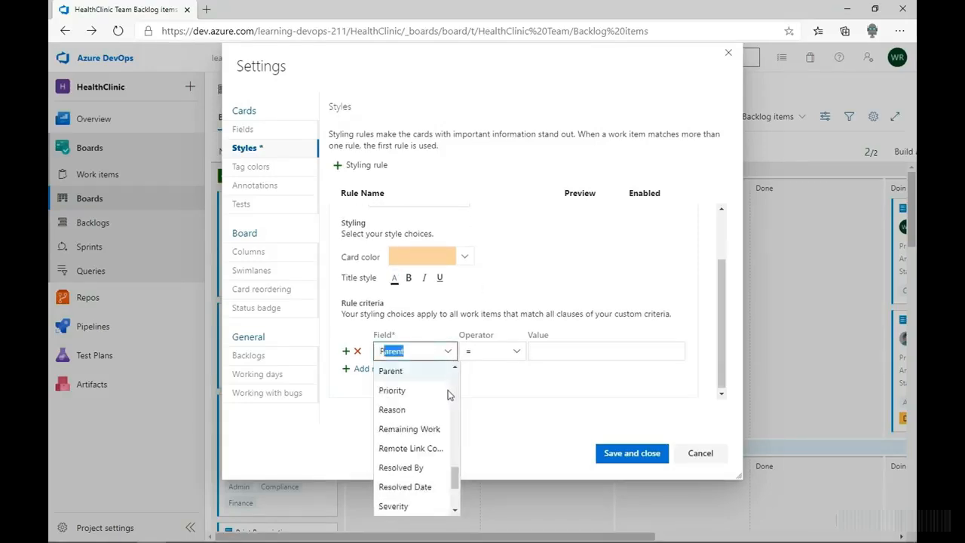
click(400, 391)
Complete the rule's Priority clause with the = operator and value 1, and save the board settings.
click(517, 354)
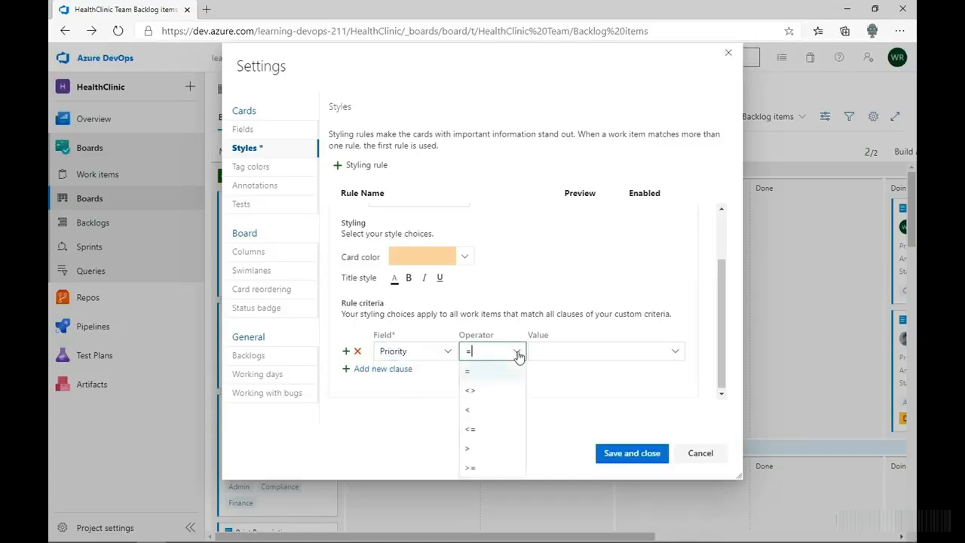
click(560, 352)
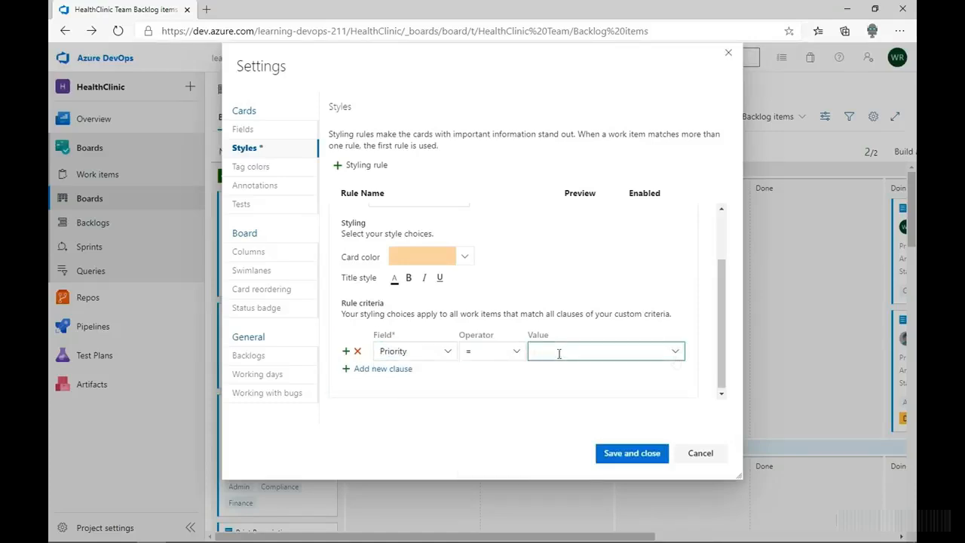
click(675, 351)
click(556, 374)
click(619, 376)
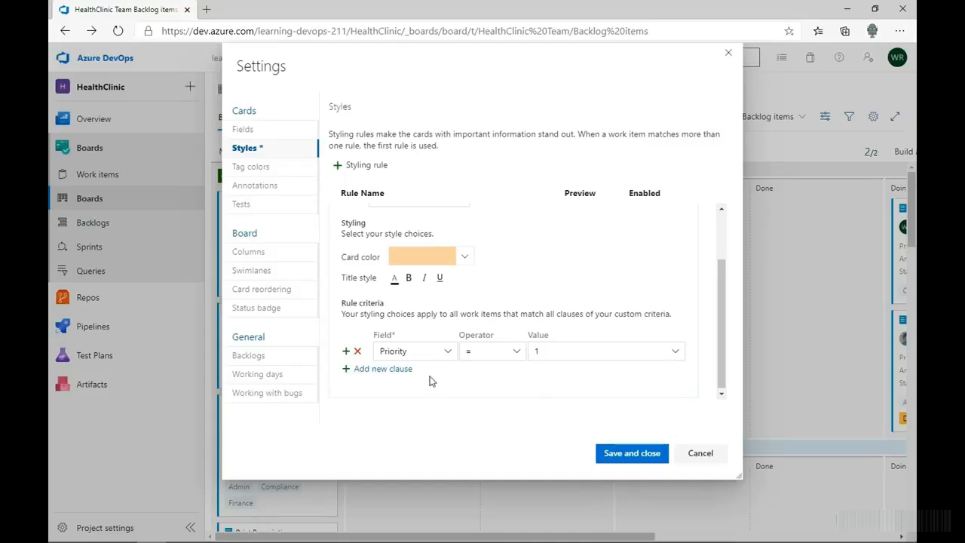
click(619, 457)
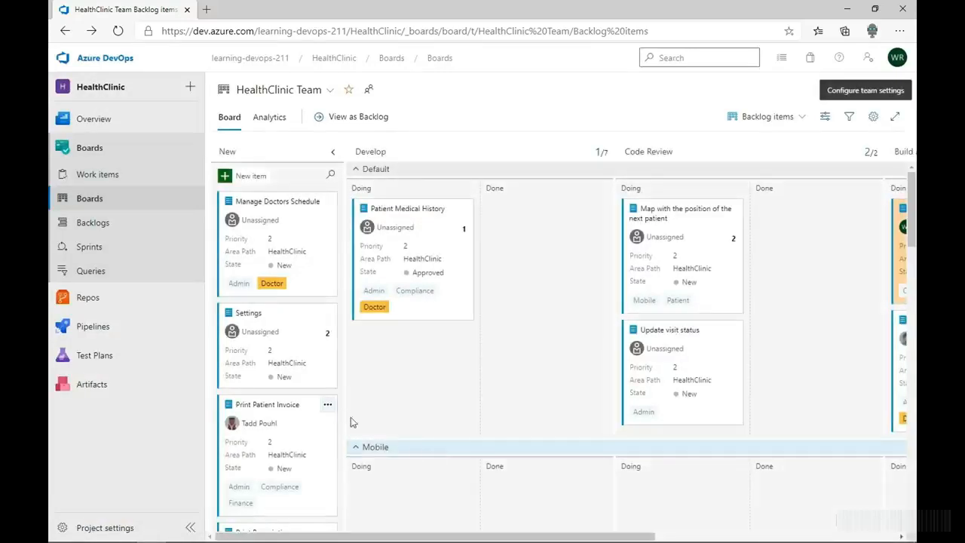
drag(500, 529, 611, 526)
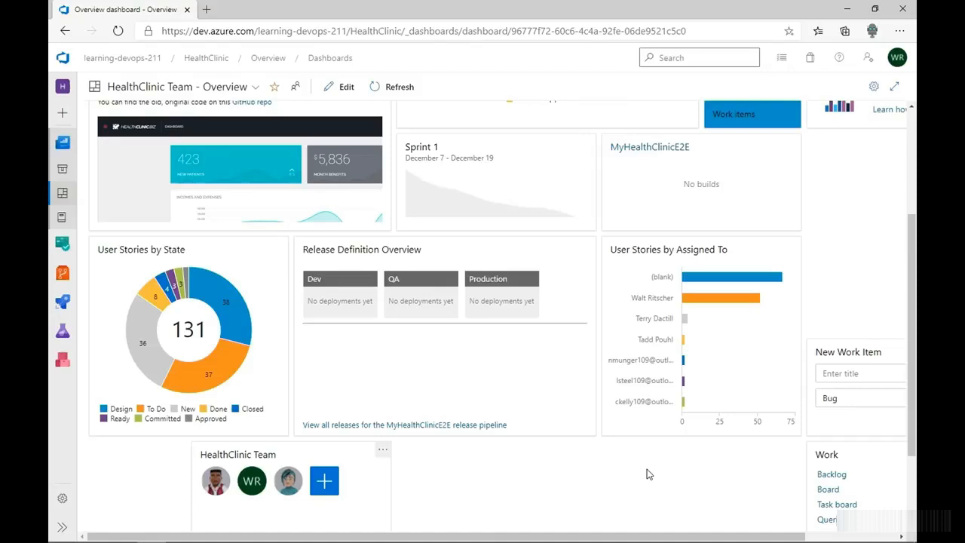
scroll(649, 473, down, 4)
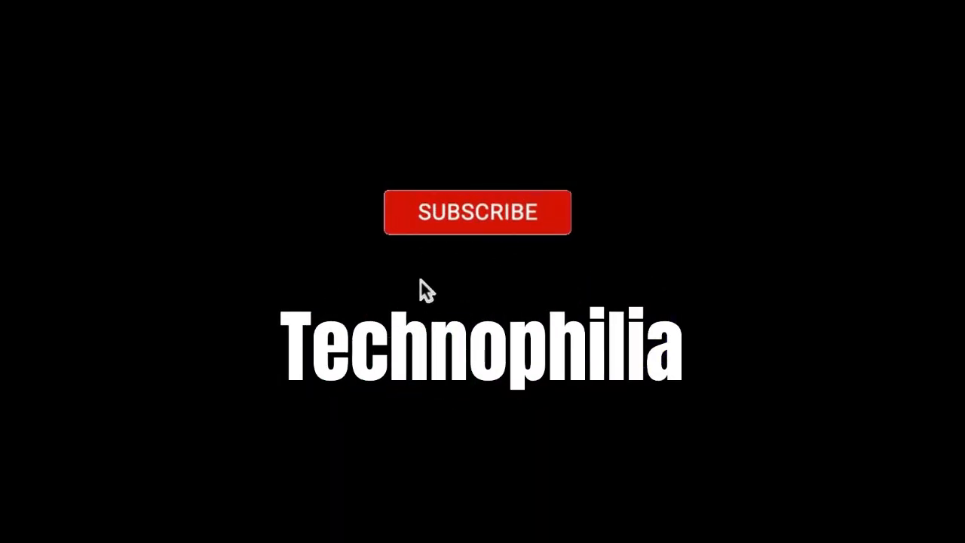